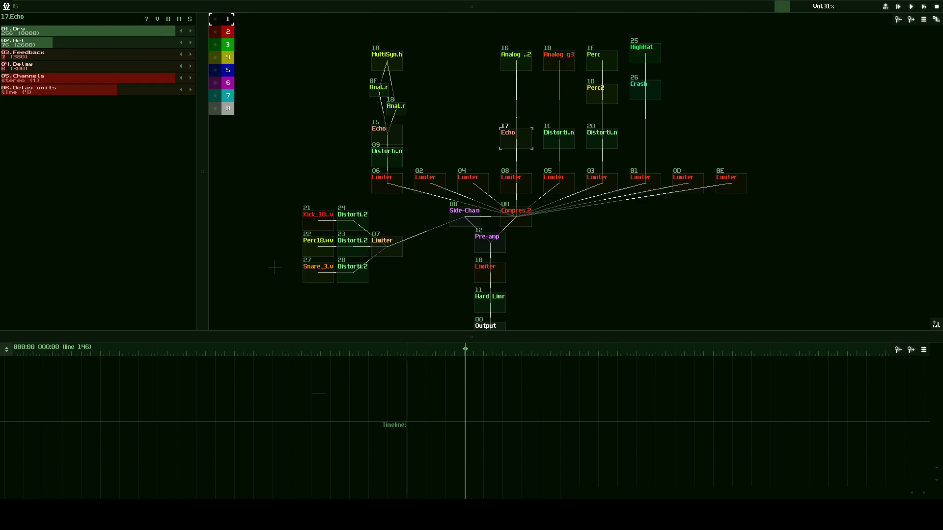
# Step: Resize the workspace panes so the pattern area and note keyboard appear above the module view
pyautogui.moveTo(354, 80); pyautogui.dragTo(421, 179)
pyautogui.moveTo(465, 17); pyautogui.dragTo(485, 218)
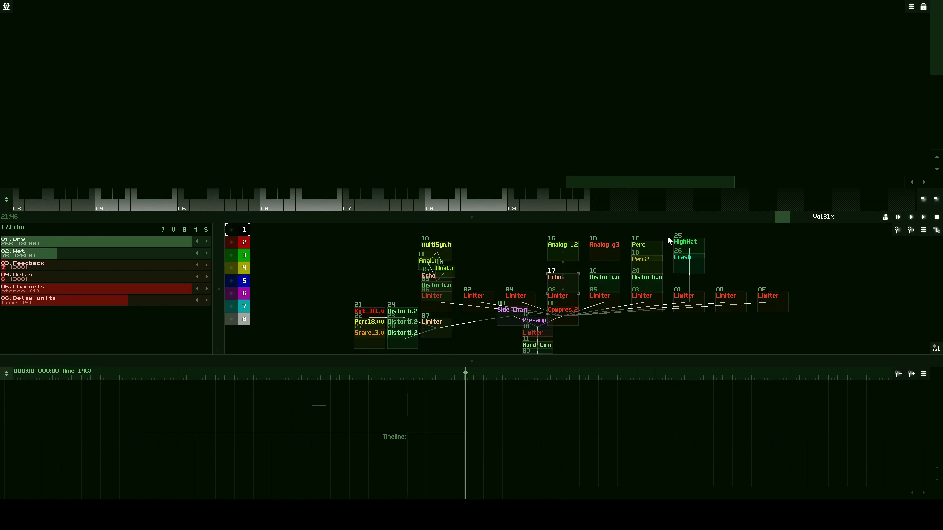
pyautogui.moveTo(412, 216); pyautogui.dragTo(403, 177)
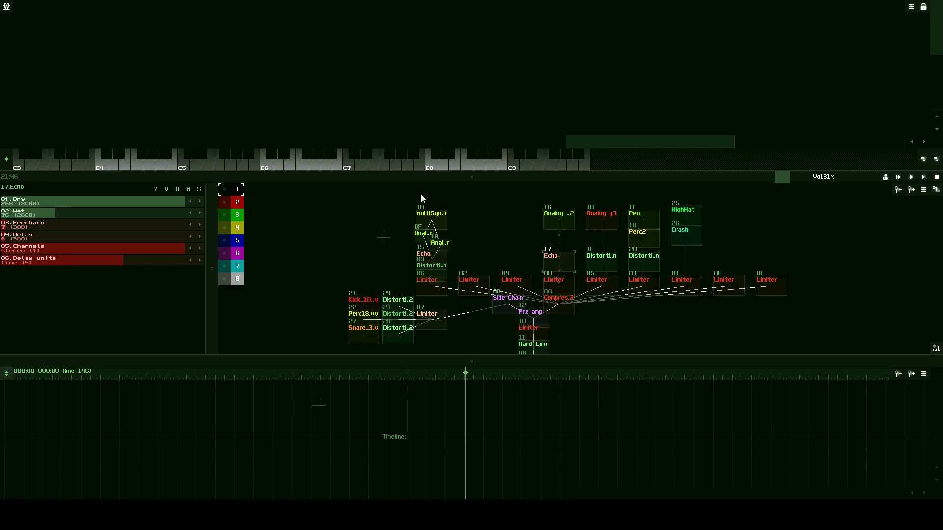
pyautogui.moveTo(422, 181); pyautogui.dragTo(438, 169)
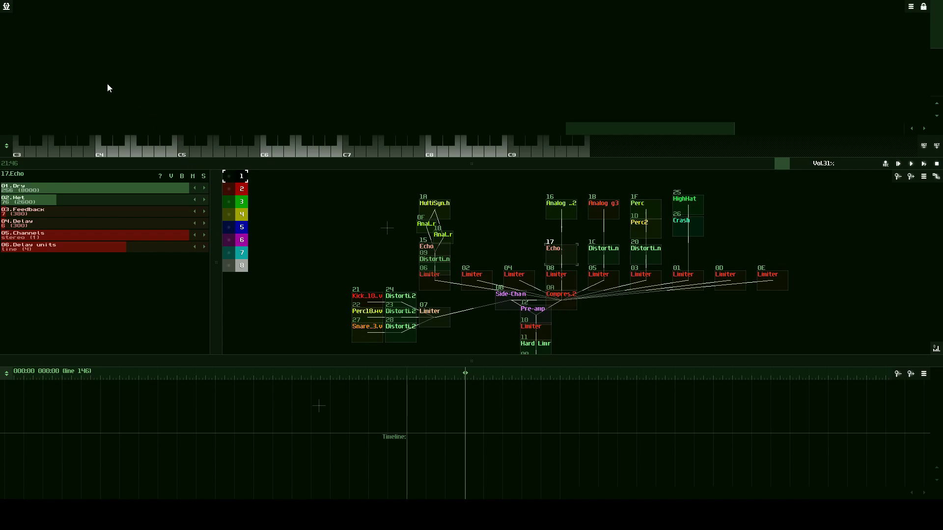
# Step: Create a new empty project
pyautogui.click(7, 7)
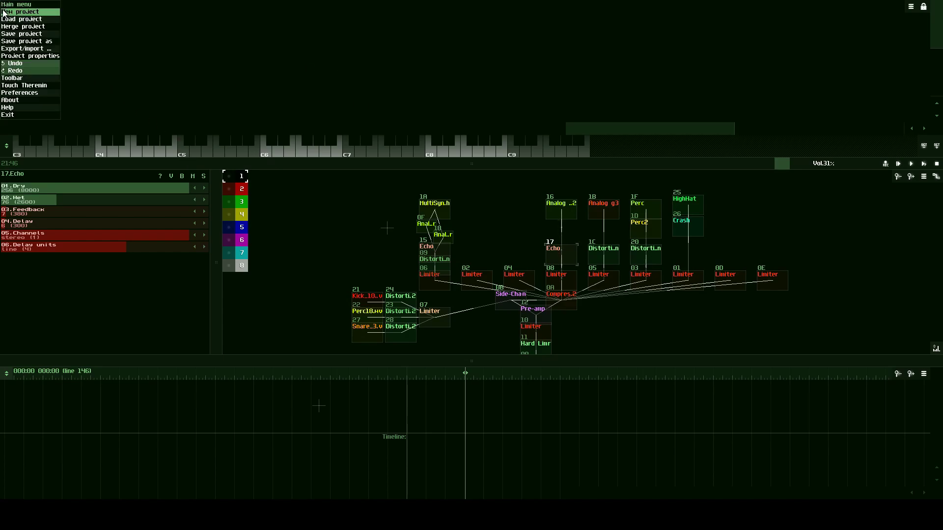
pyautogui.click(25, 12)
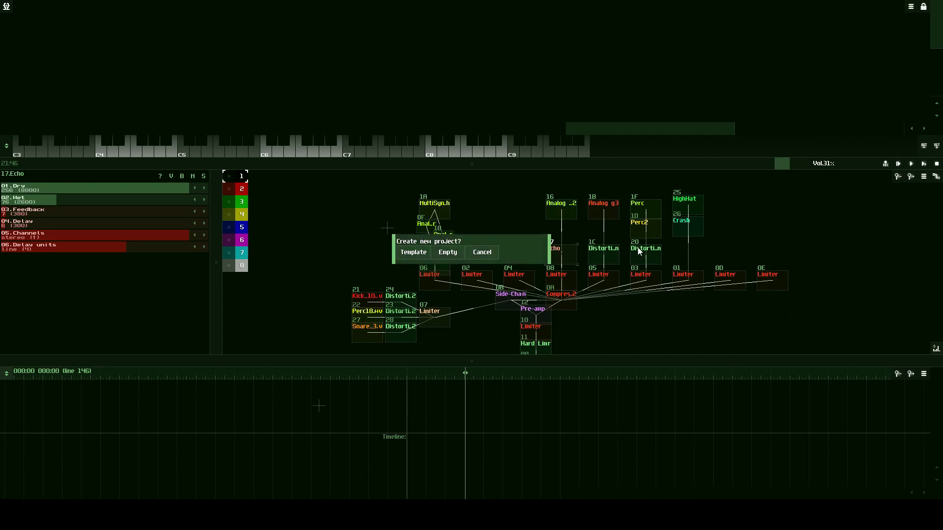
pyautogui.click(448, 255)
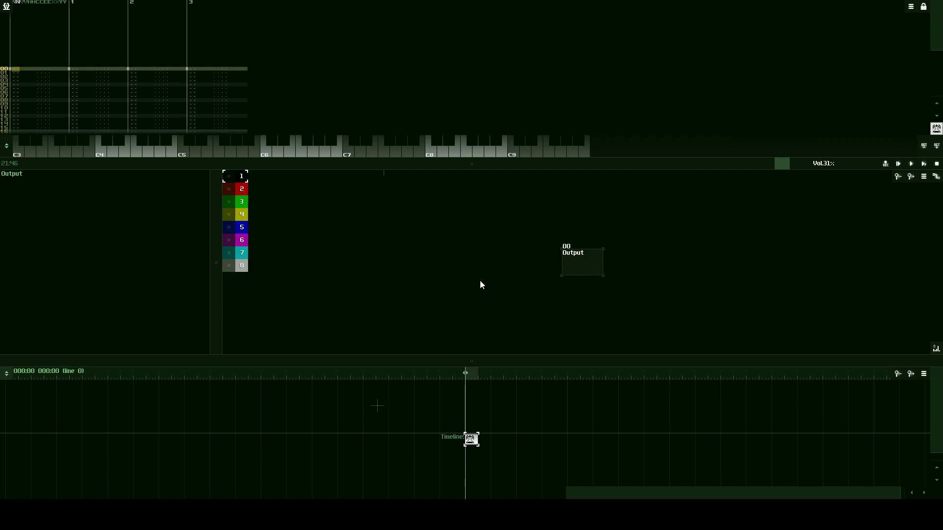
# Step: Resize the panes to shrink the pattern editor and timeline and give the module view most of the height
pyautogui.moveTo(412, 360); pyautogui.dragTo(388, 399)
pyautogui.moveTo(452, 166); pyautogui.dragTo(458, 107)
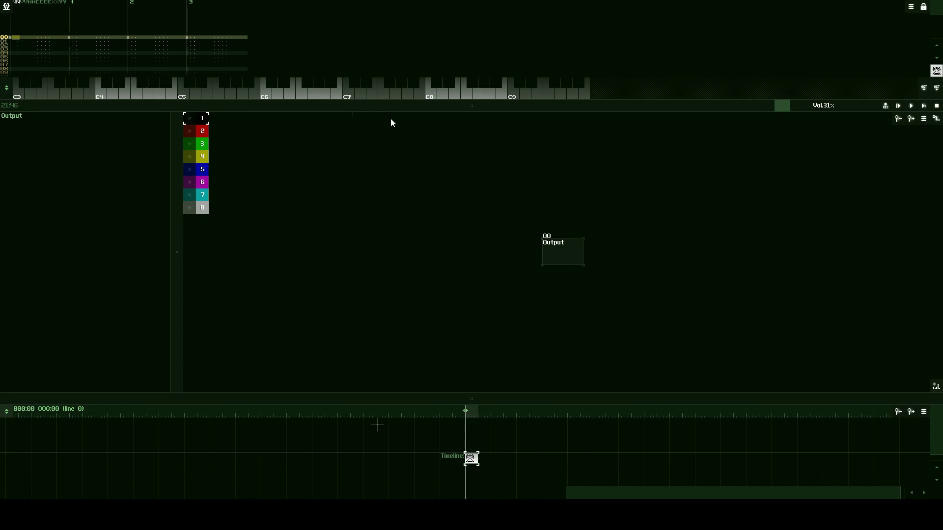
pyautogui.moveTo(329, 106); pyautogui.dragTo(275, 289)
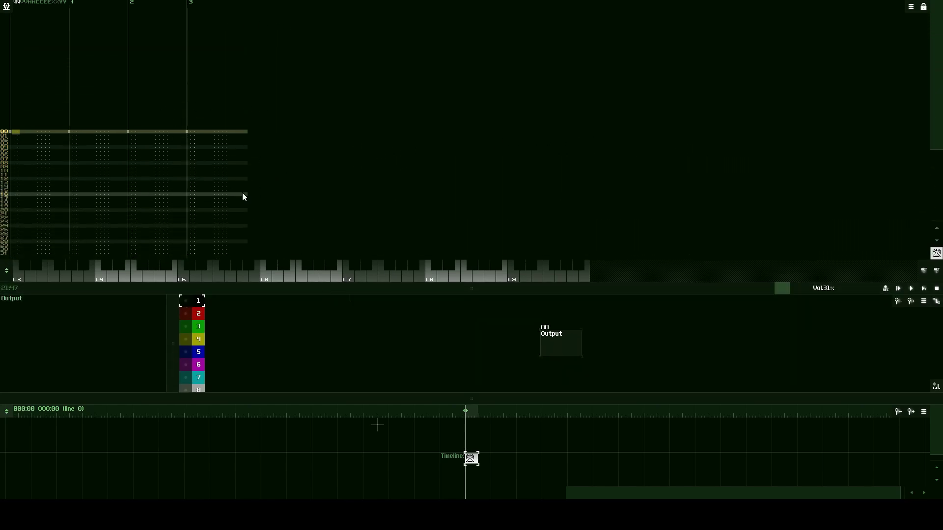
pyautogui.moveTo(340, 289); pyautogui.dragTo(388, 118)
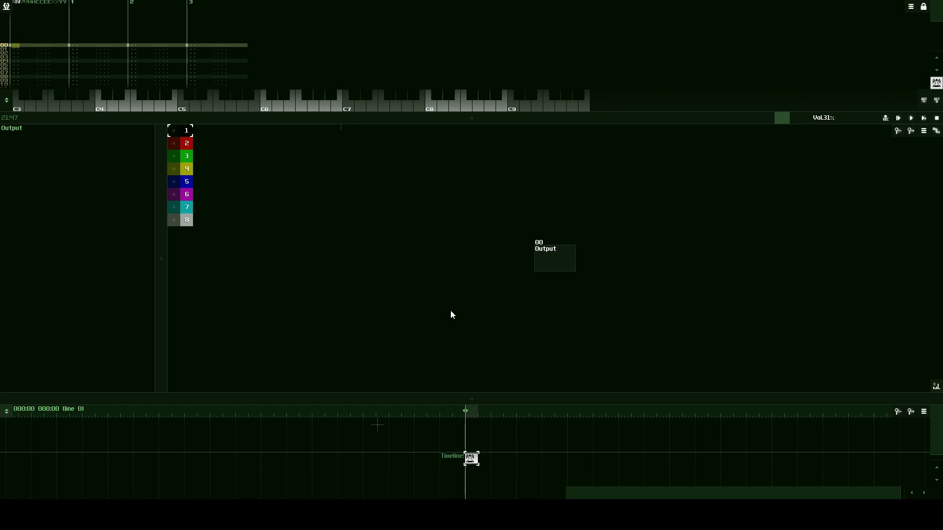
pyautogui.moveTo(452, 409); pyautogui.dragTo(454, 248)
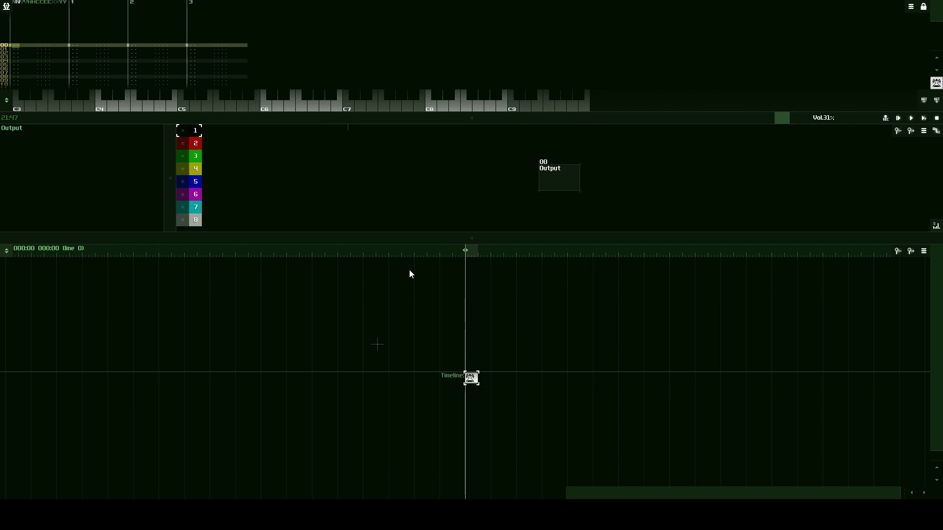
pyautogui.moveTo(408, 246); pyautogui.dragTo(406, 390)
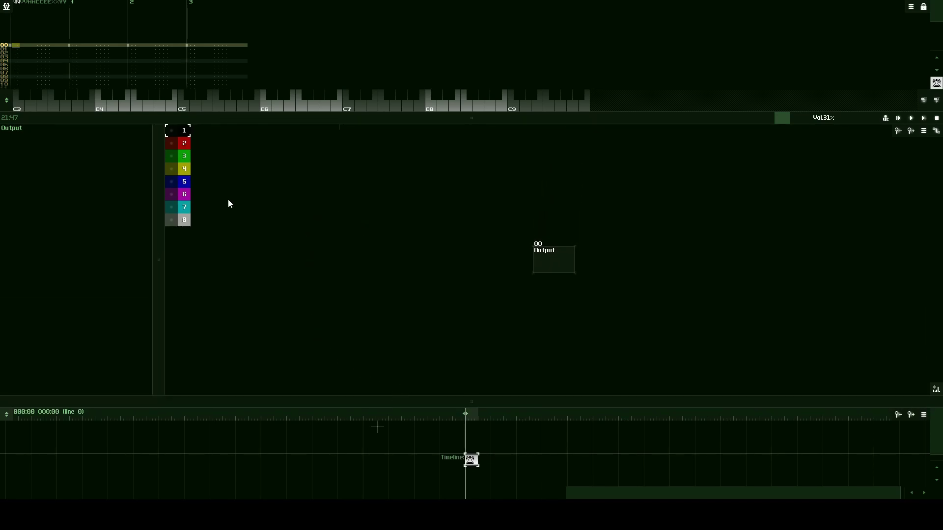
pyautogui.moveTo(187, 126); pyautogui.dragTo(196, 104)
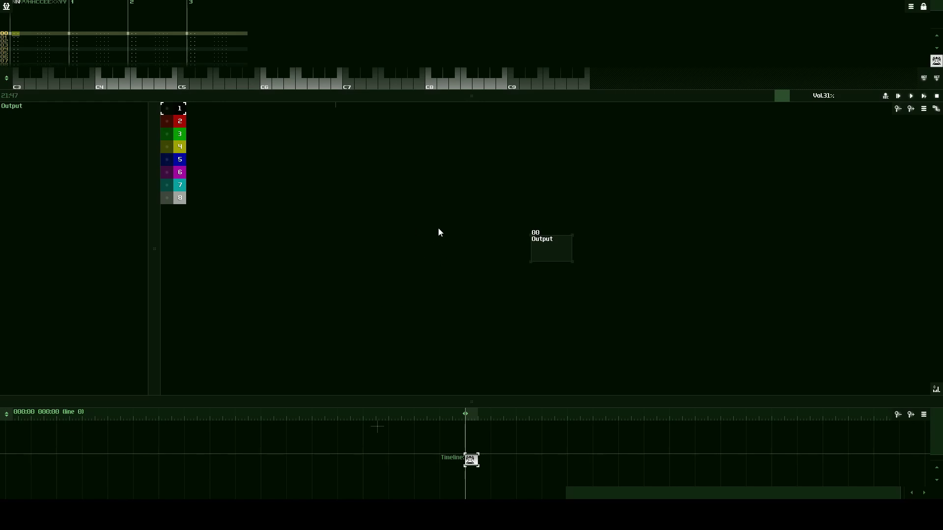
# Step: Add an Analog generator module and place it level with the Output module
pyautogui.doubleClick(413, 238)
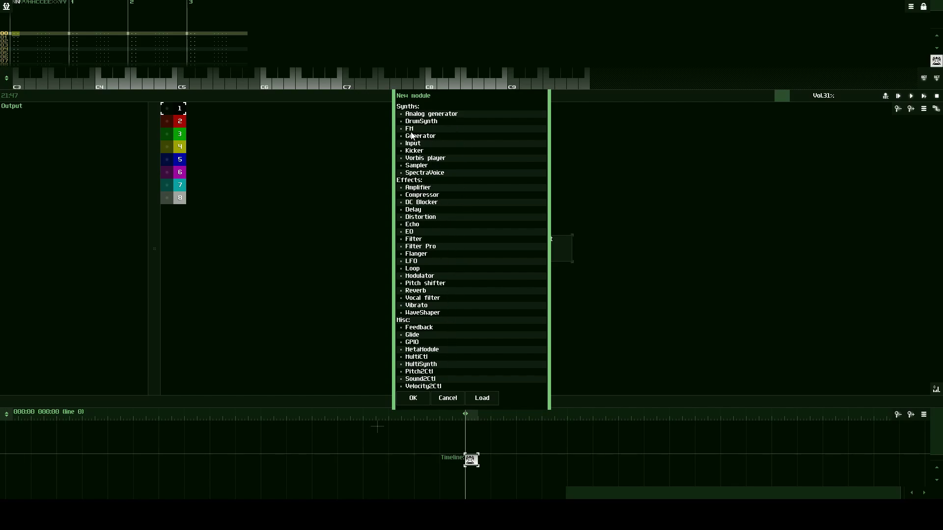
pyautogui.click(426, 116)
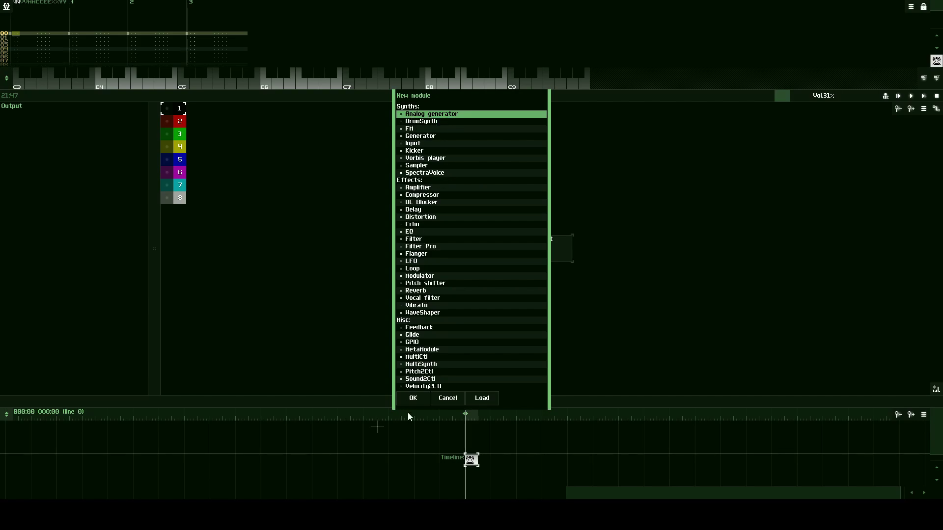
pyautogui.click(414, 399)
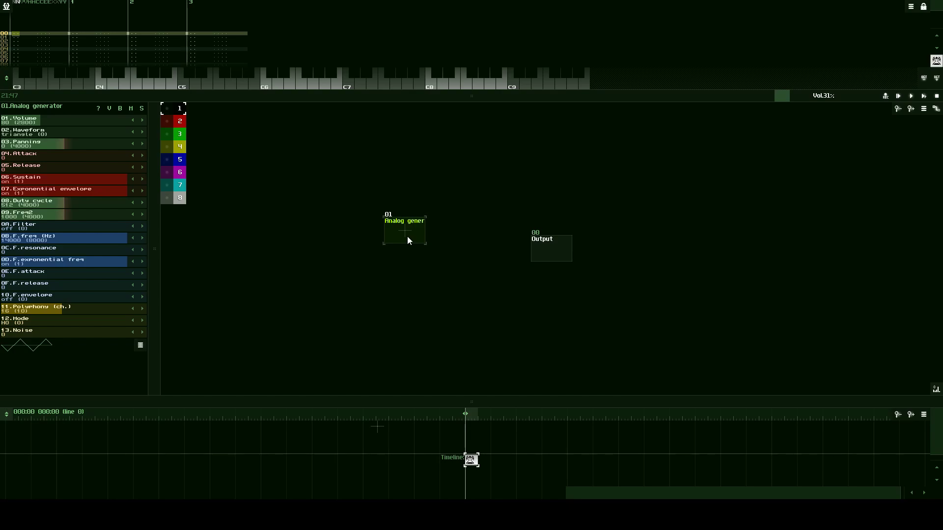
pyautogui.moveTo(412, 243); pyautogui.dragTo(396, 259)
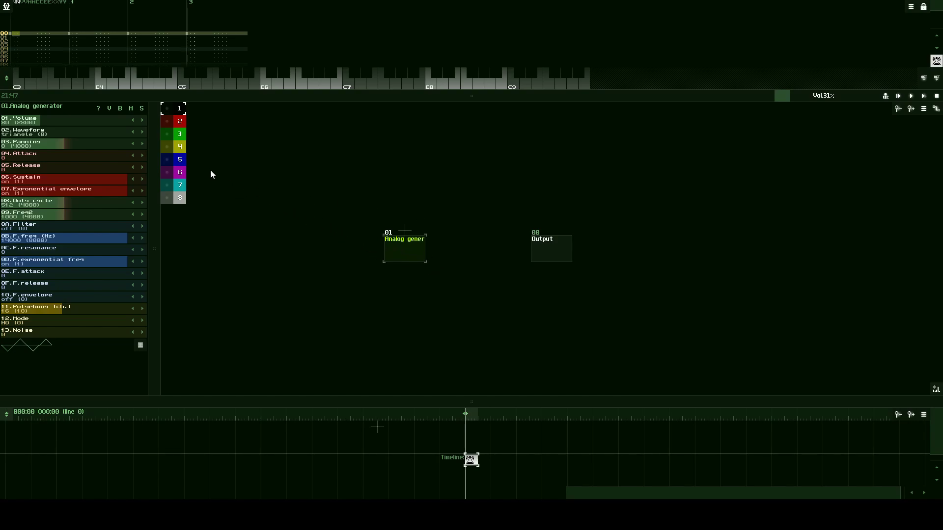
# Step: Try the Analog generator's next waveform twice, returning it to triangle each time
pyautogui.click(142, 133)
pyautogui.click(133, 133)
pyautogui.click(141, 132)
pyautogui.click(133, 132)
# Step: Move the Analog generator farther away from the Output module and connect it to Output
pyautogui.moveTo(408, 253); pyautogui.dragTo(371, 254)
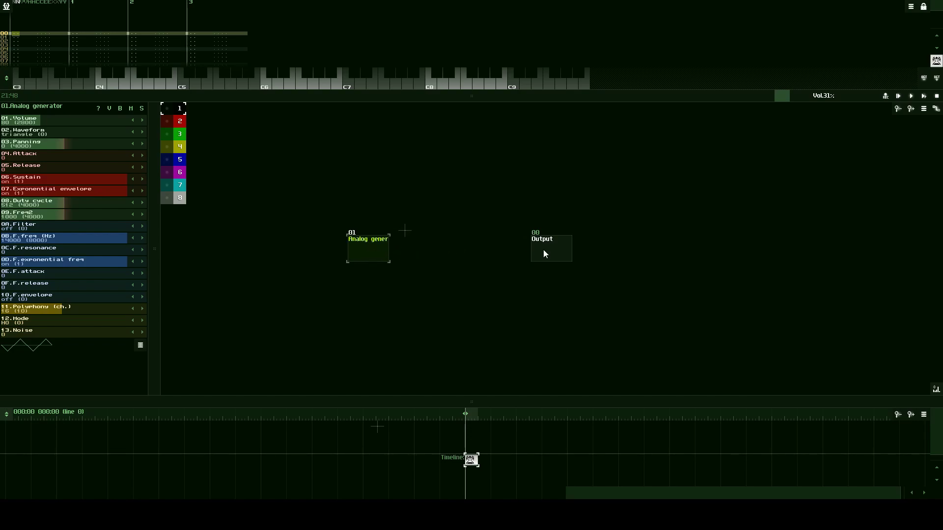
pyautogui.moveTo(520, 264); pyautogui.dragTo(486, 277)
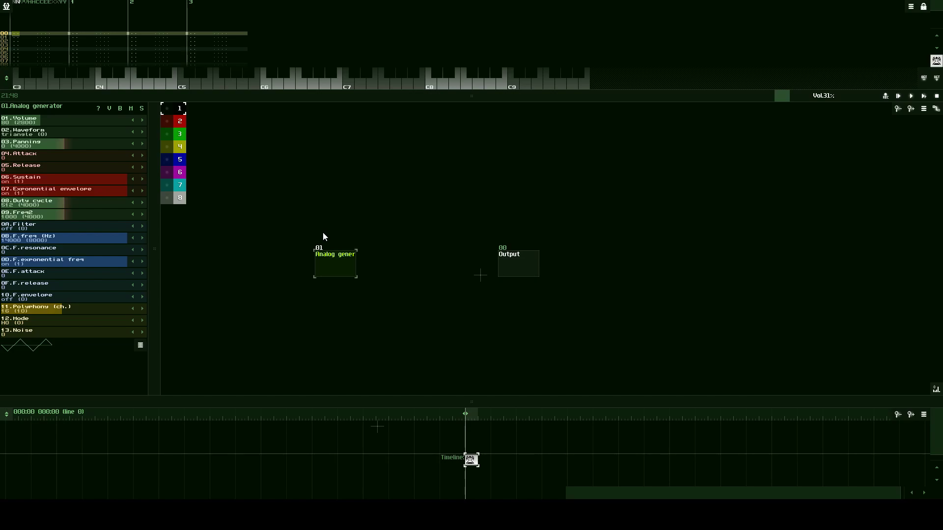
pyautogui.moveTo(344, 269); pyautogui.dragTo(520, 265)
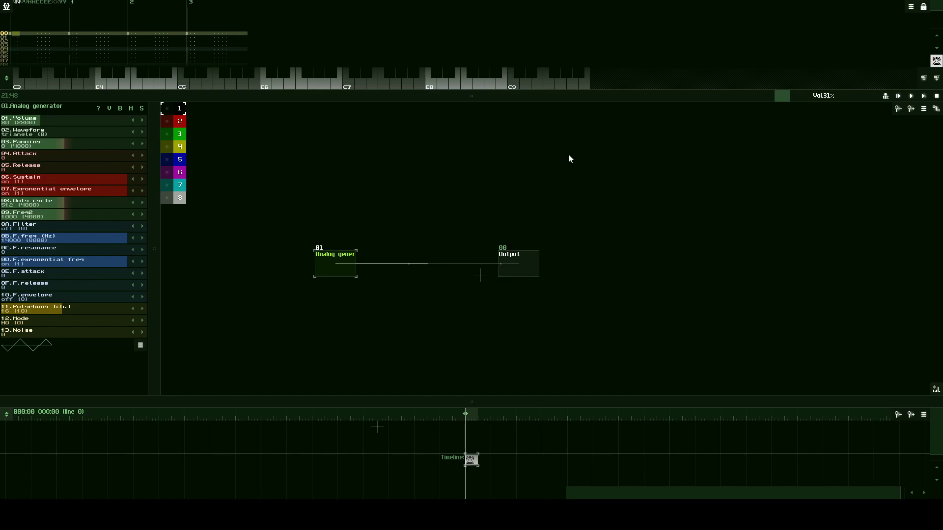
# Step: Widen the controller pane and play several test notes around octaves 4 and 5 on the note keyboard
pyautogui.moveTo(366, 252); pyautogui.dragTo(410, 265)
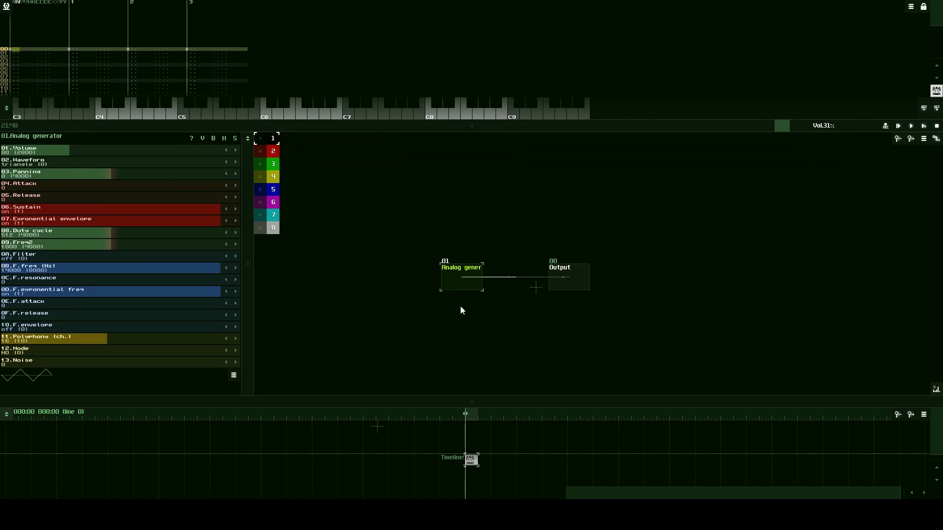
pyautogui.click(159, 118)
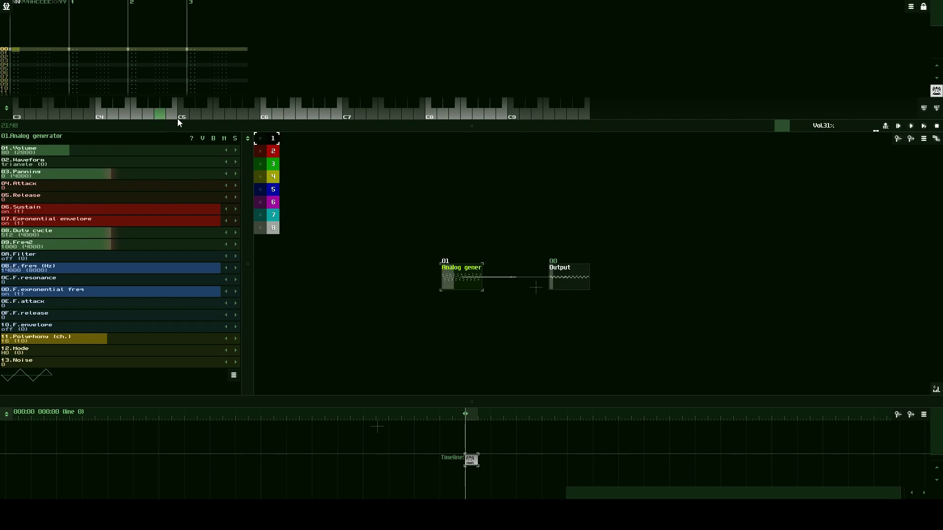
pyautogui.click(184, 115)
pyautogui.click(207, 114)
pyautogui.click(123, 109)
pyautogui.click(126, 110)
pyautogui.click(172, 115)
pyautogui.click(186, 113)
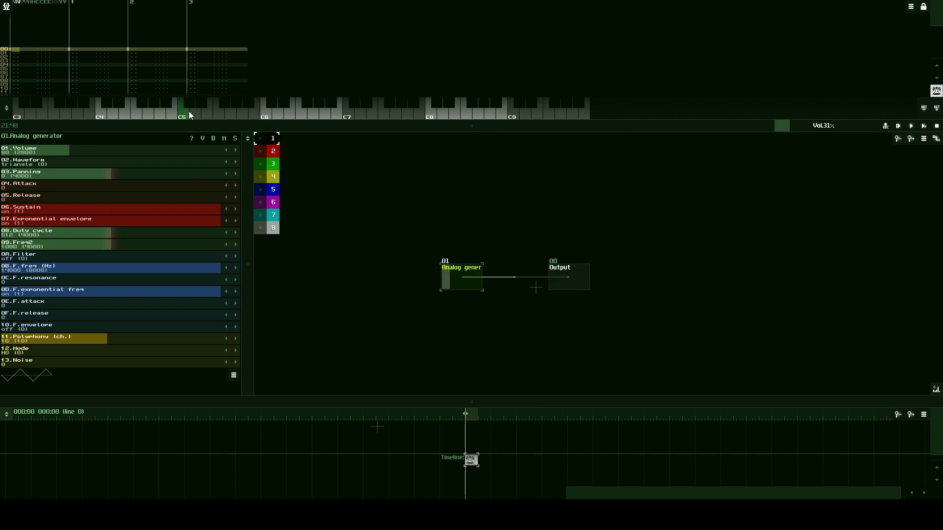
pyautogui.click(164, 113)
pyautogui.click(195, 114)
pyautogui.click(205, 117)
# Step: Extend the note keyboard down to C0 and play test notes in low, middle and high octaves
pyautogui.click(924, 108)
pyautogui.click(924, 108)
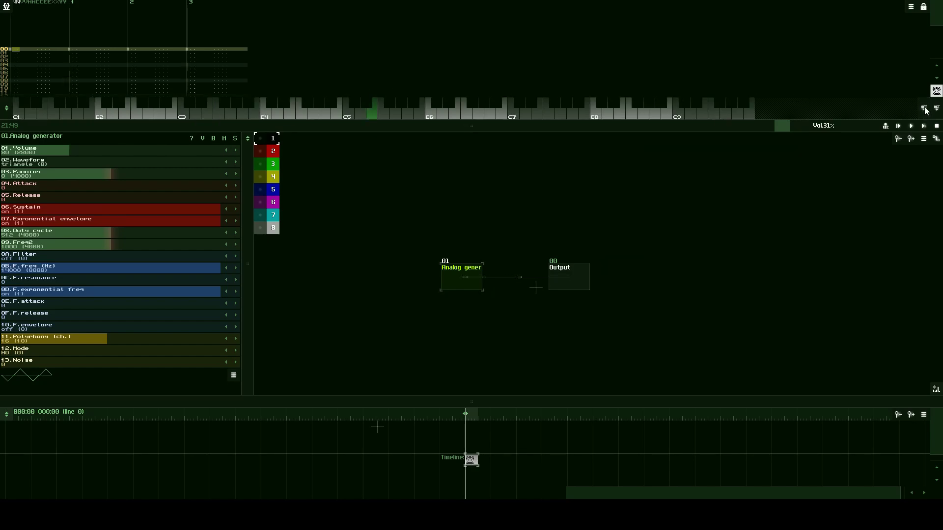
pyautogui.click(924, 109)
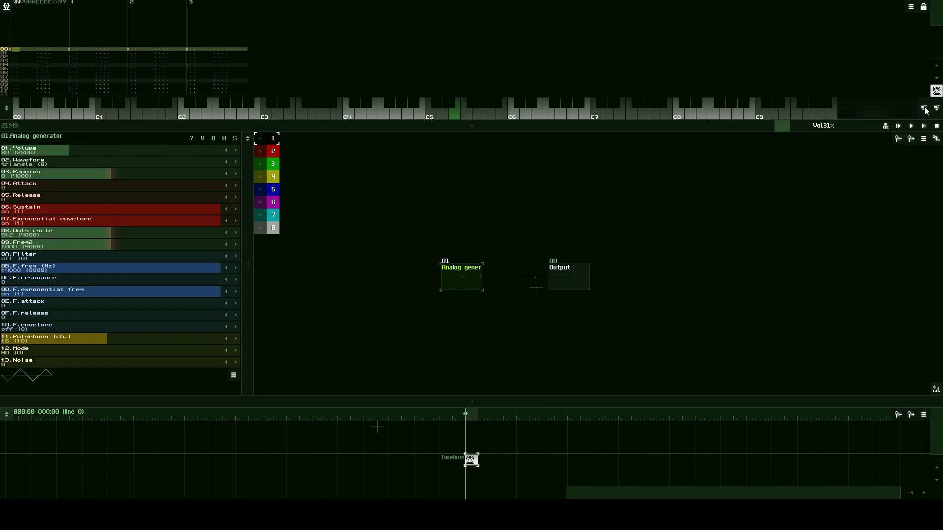
pyautogui.click(160, 115)
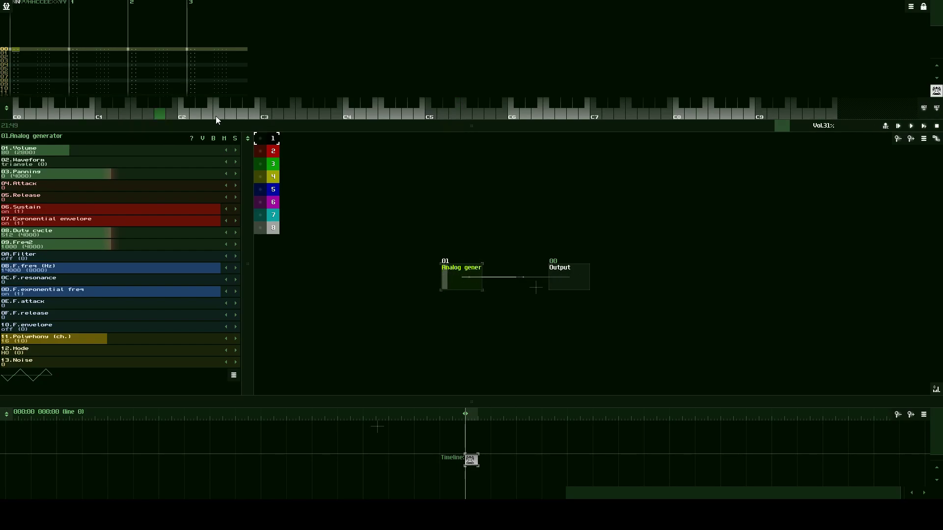
pyautogui.click(360, 115)
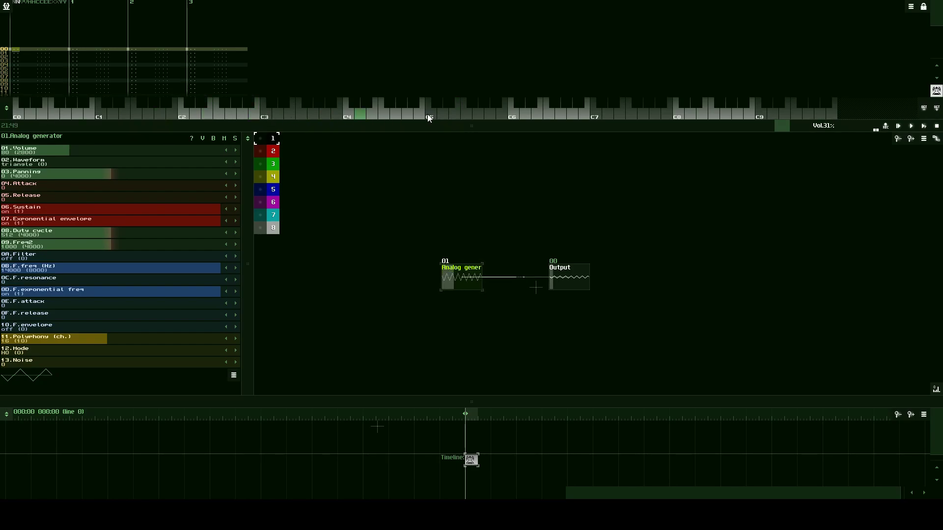
pyautogui.click(469, 115)
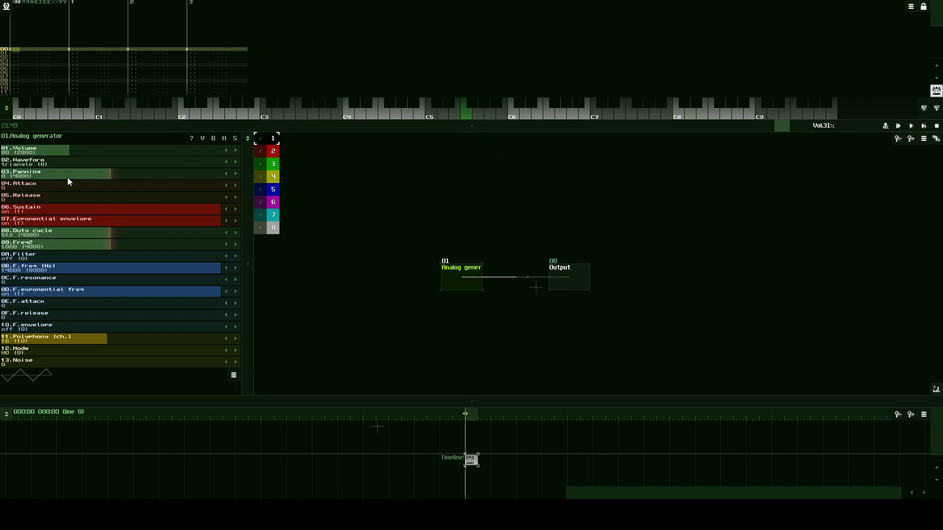
# Step: Enlarge the controller pane and lower the Analog generator's volume to 52
pyautogui.moveTo(247, 178); pyautogui.dragTo(264, 143)
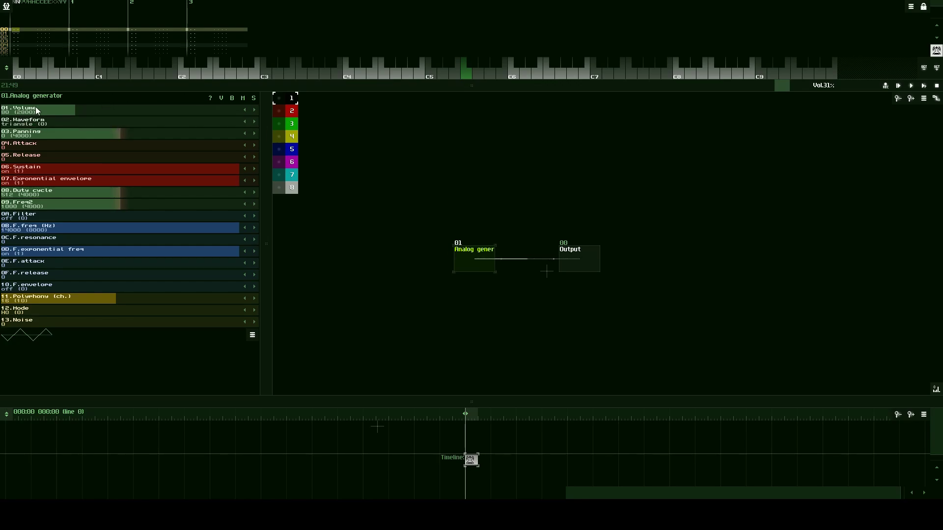
pyautogui.moveTo(267, 190); pyautogui.dragTo(321, 183)
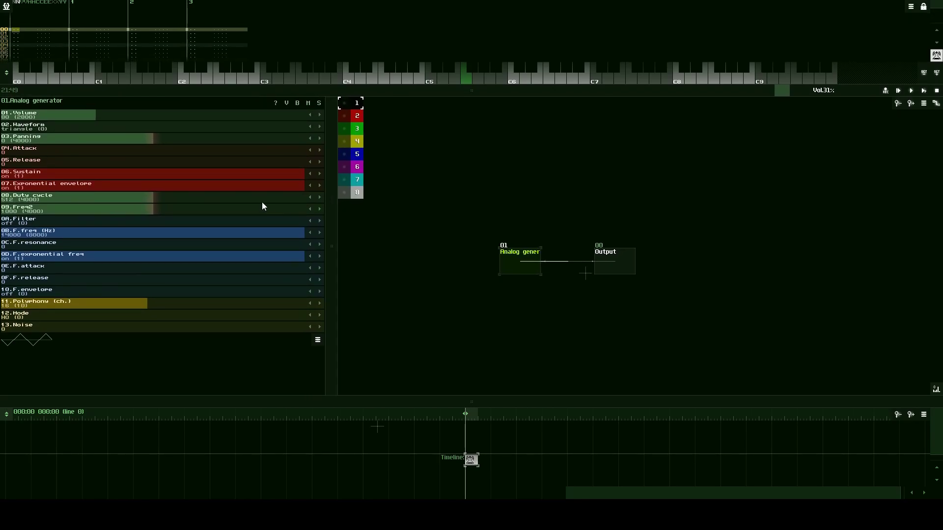
pyautogui.moveTo(104, 116); pyautogui.dragTo(75, 119)
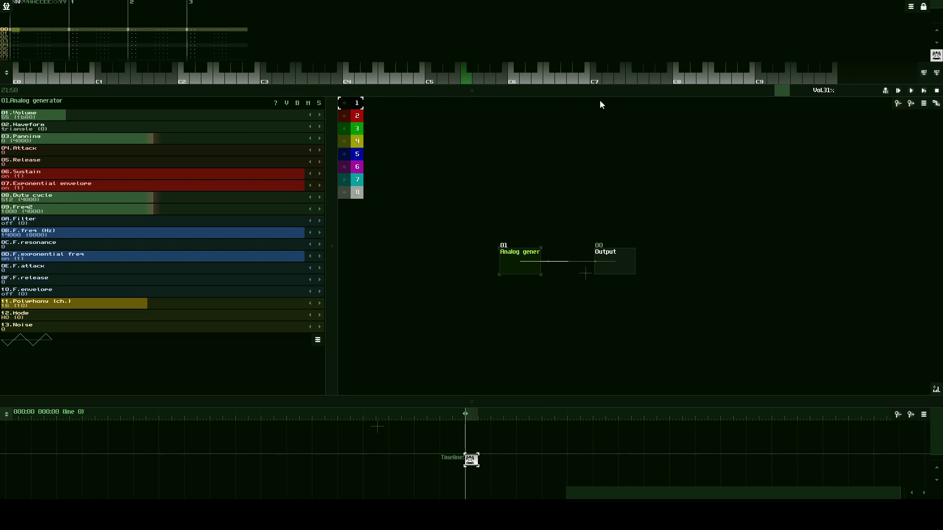
pyautogui.moveTo(70, 113); pyautogui.dragTo(66, 115)
# Step: Set the Analog generator's waveform to square and play a test note in octave 4
pyautogui.click(320, 131)
pyautogui.click(320, 128)
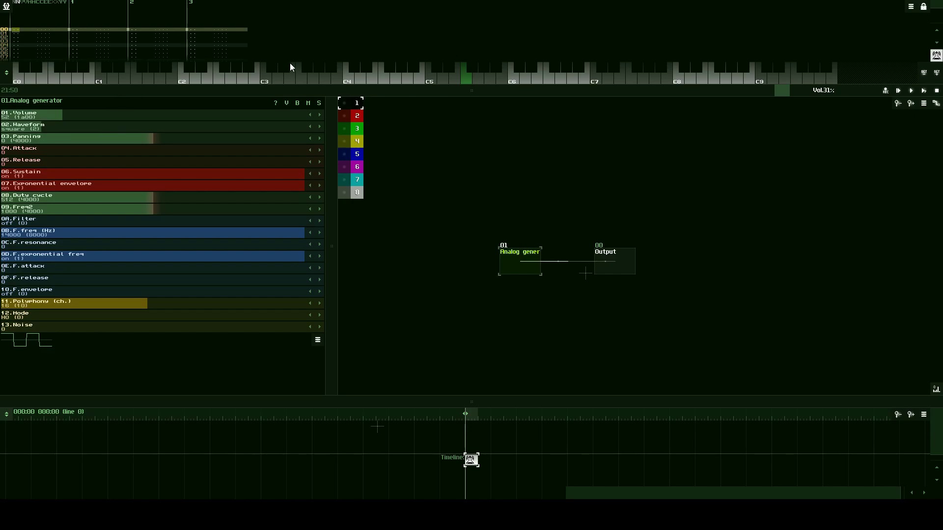
pyautogui.click(370, 78)
pyautogui.click(372, 77)
# Step: Audition the square wave at duty cycles of 231, 95 and 839, and return the duty cycle to 512
pyautogui.moveTo(190, 197); pyautogui.dragTo(115, 202)
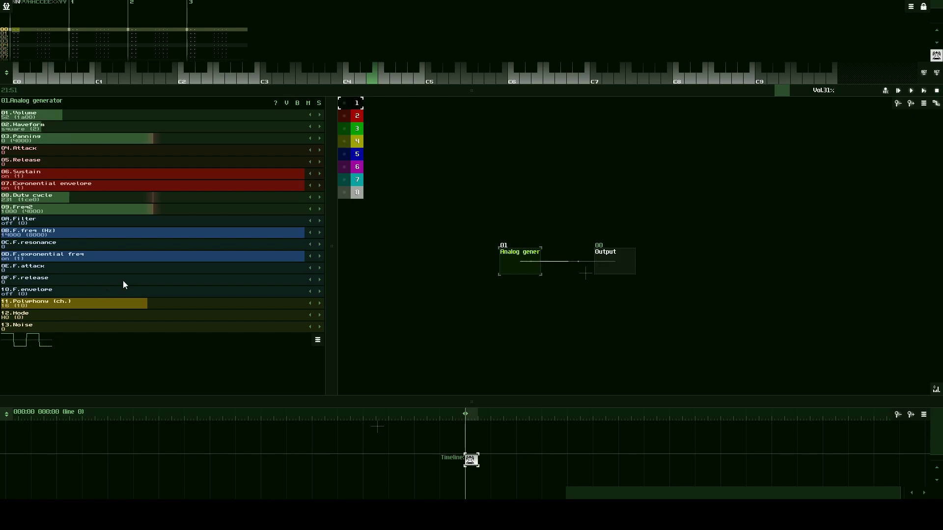
pyautogui.click(371, 77)
pyautogui.click(322, 80)
pyautogui.moveTo(145, 196); pyautogui.dragTo(102, 197)
pyautogui.click(325, 80)
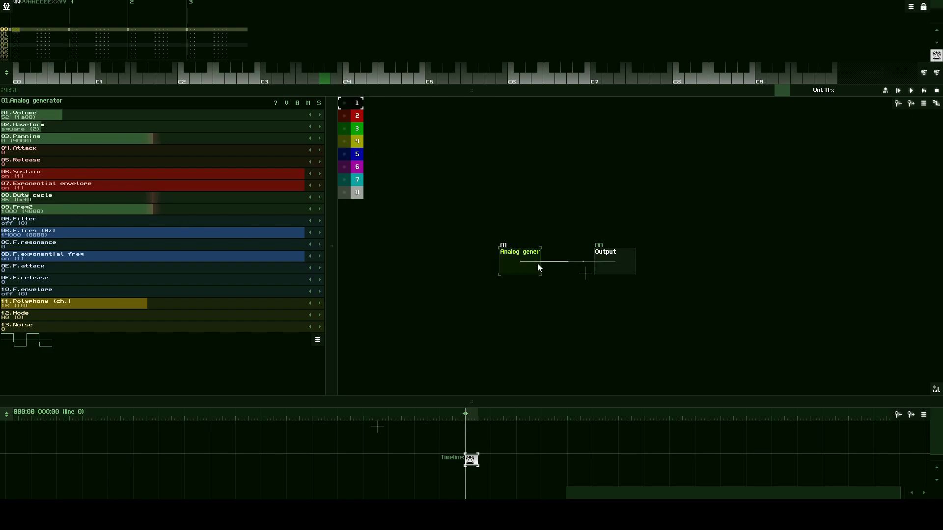
pyautogui.moveTo(101, 203); pyautogui.dragTo(334, 202)
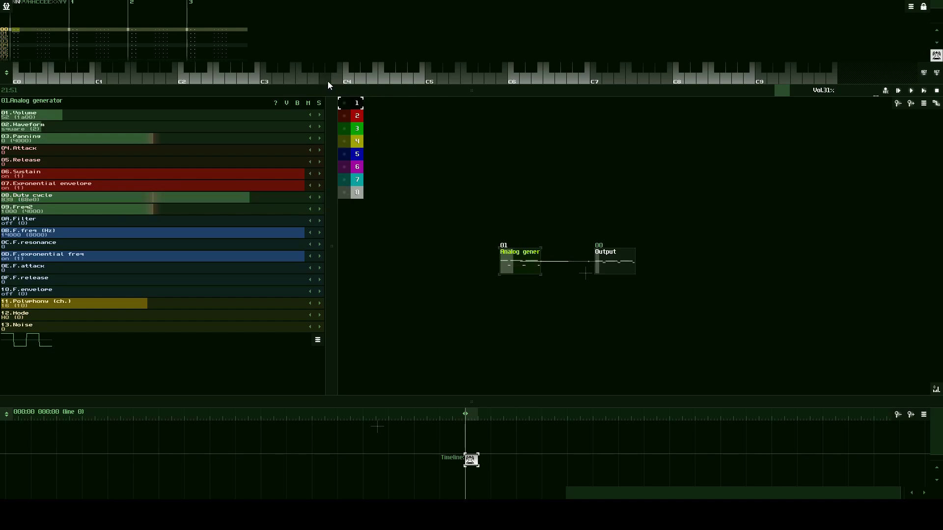
pyautogui.moveTo(176, 202); pyautogui.dragTo(212, 200)
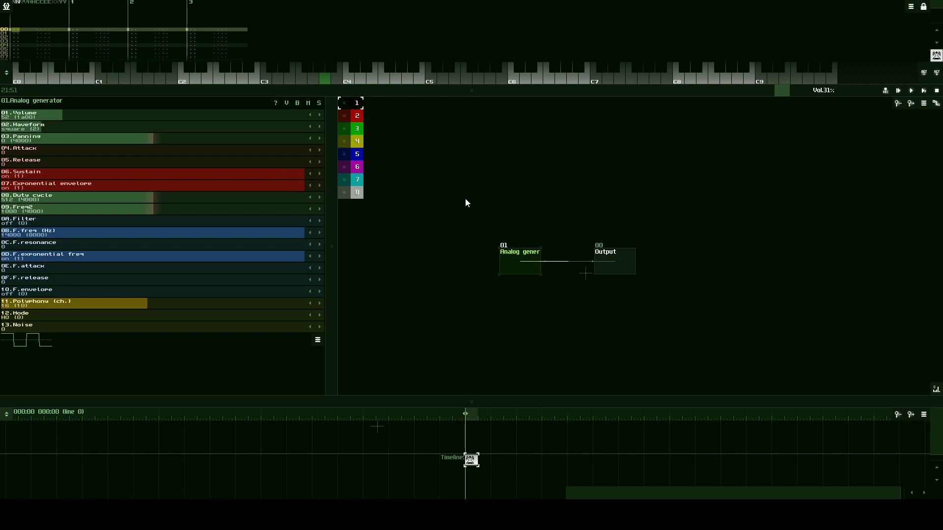
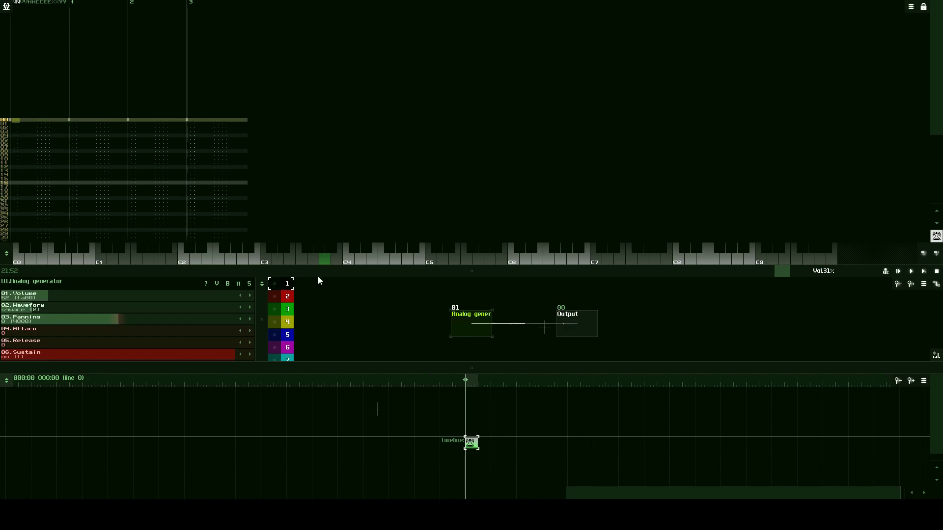
# Step: Enlarge the pattern editor while keeping the generator controls and module view visible, and check its line positions
pyautogui.moveTo(417, 275); pyautogui.dragTo(456, 398)
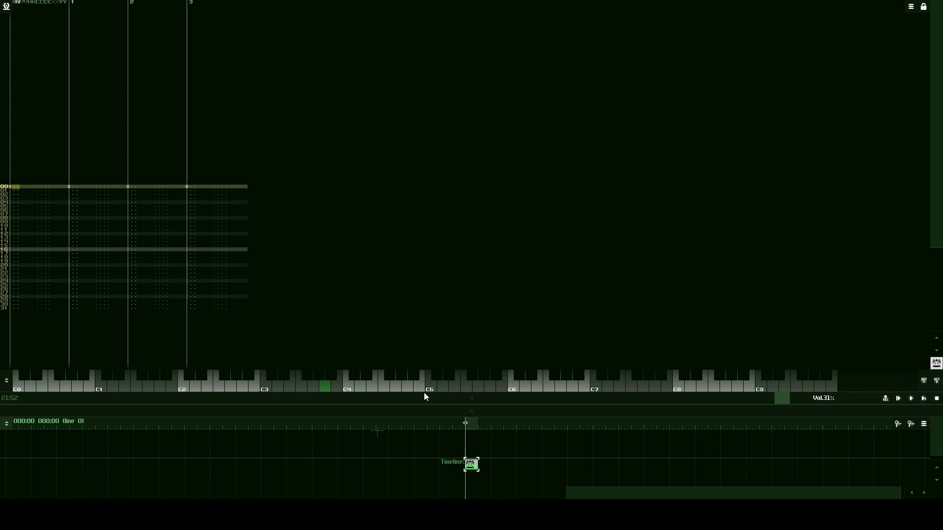
pyautogui.moveTo(424, 393); pyautogui.dragTo(427, 299)
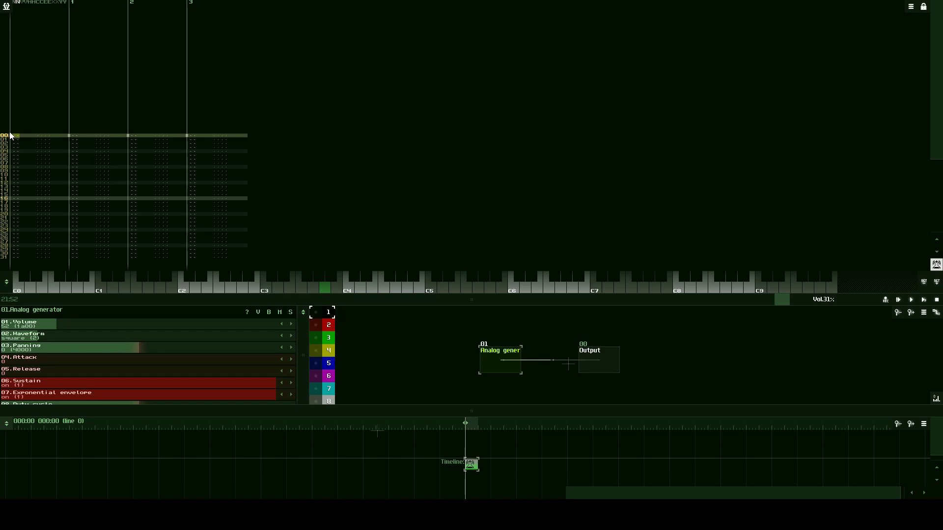
pyautogui.scroll(-2, 55, 157)
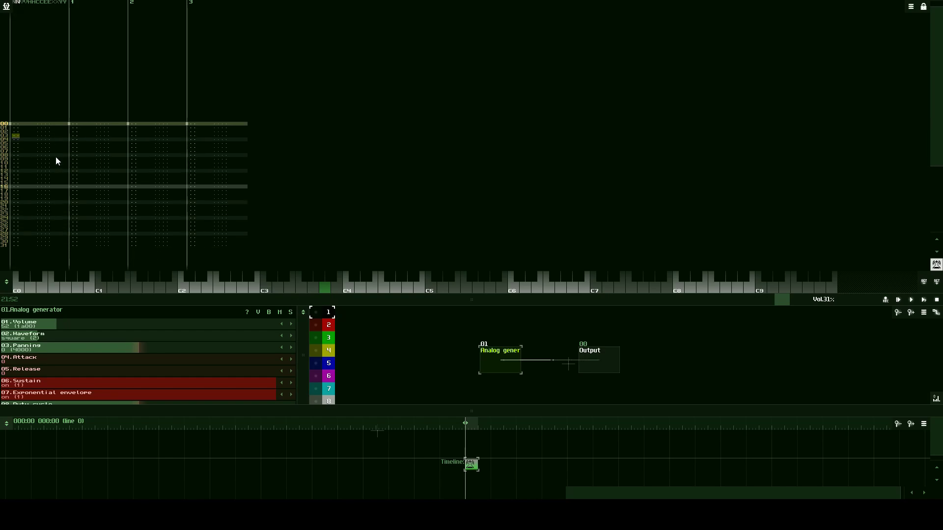
pyautogui.scroll(2, 55, 156)
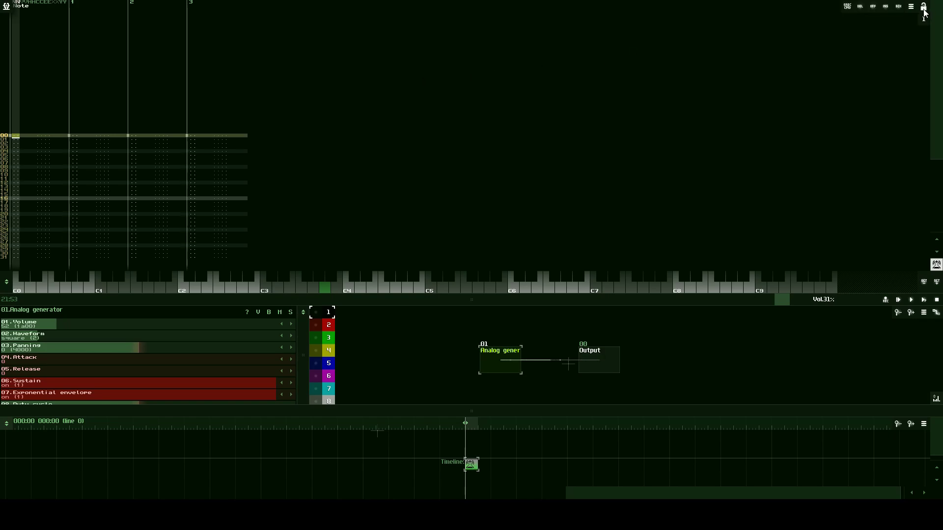
# Step: Enter A3 on line 00 and E4 on line 16 of the pattern's first track, and play the pattern briefly
pyautogui.scroll(-1, 27, 149)
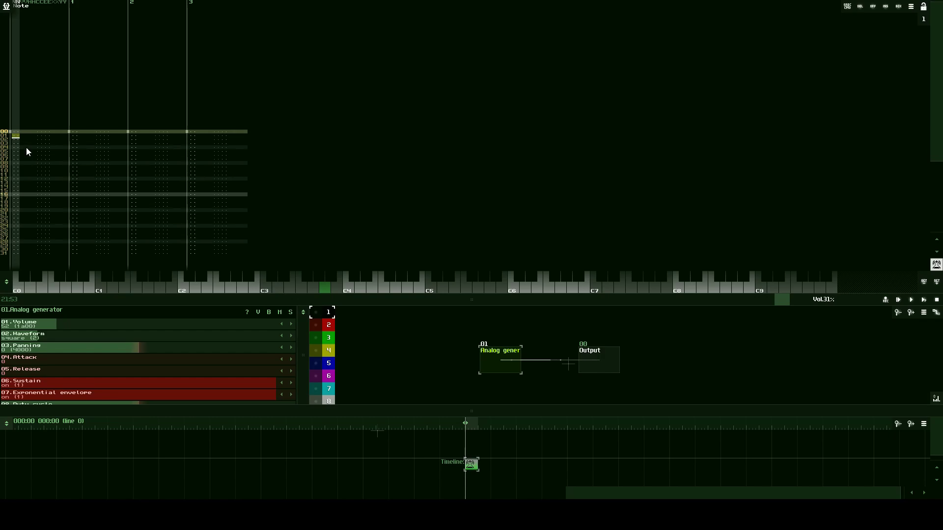
pyautogui.scroll(1, 26, 148)
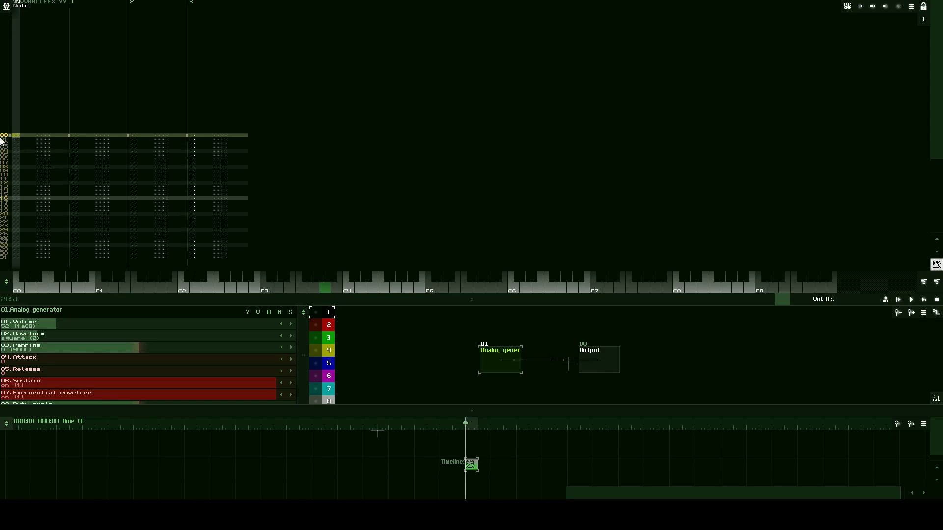
pyautogui.click(325, 288)
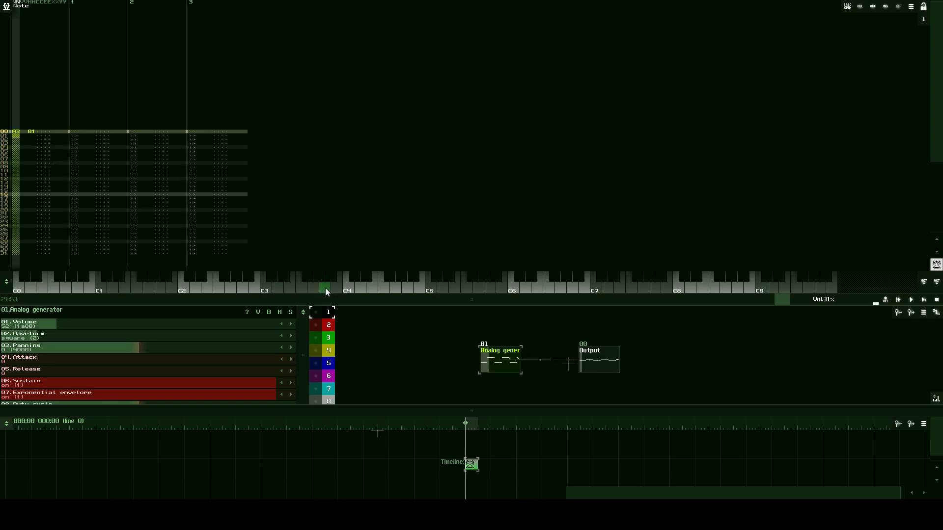
pyautogui.click(13, 195)
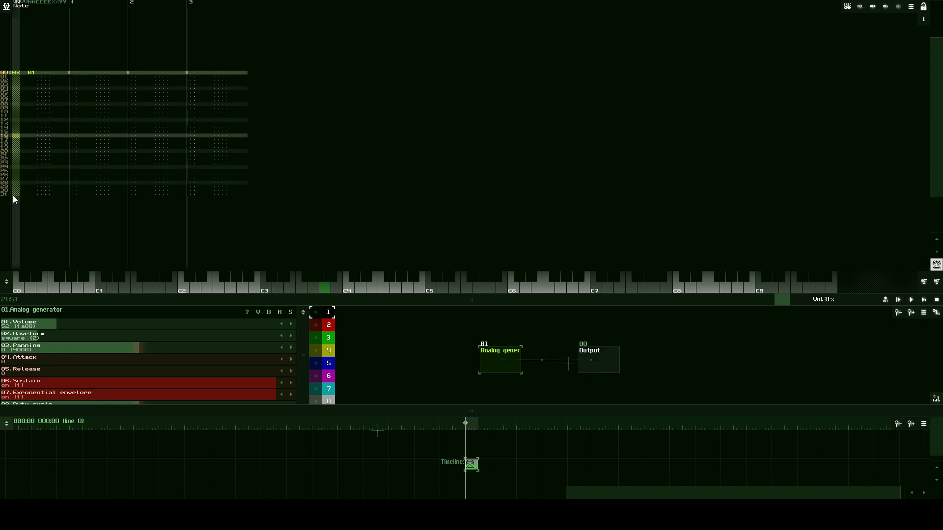
pyautogui.click(372, 288)
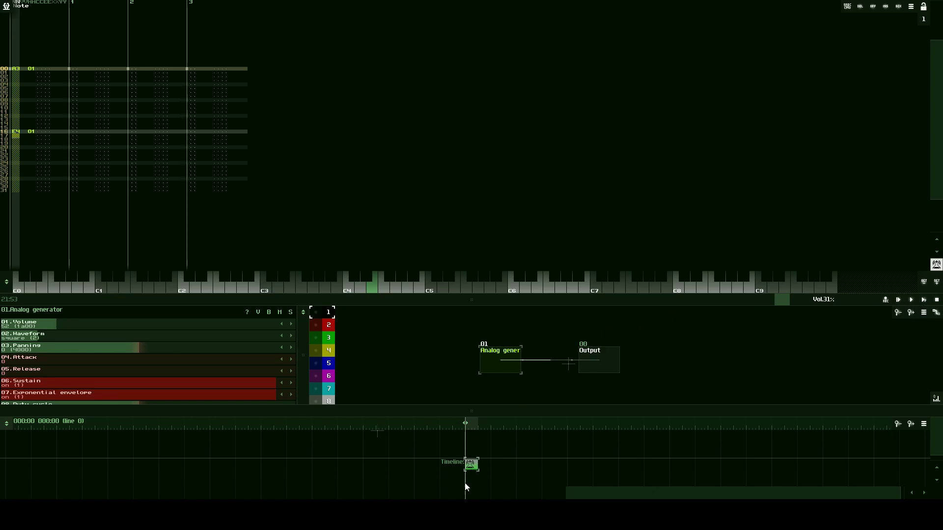
pyautogui.click(925, 302)
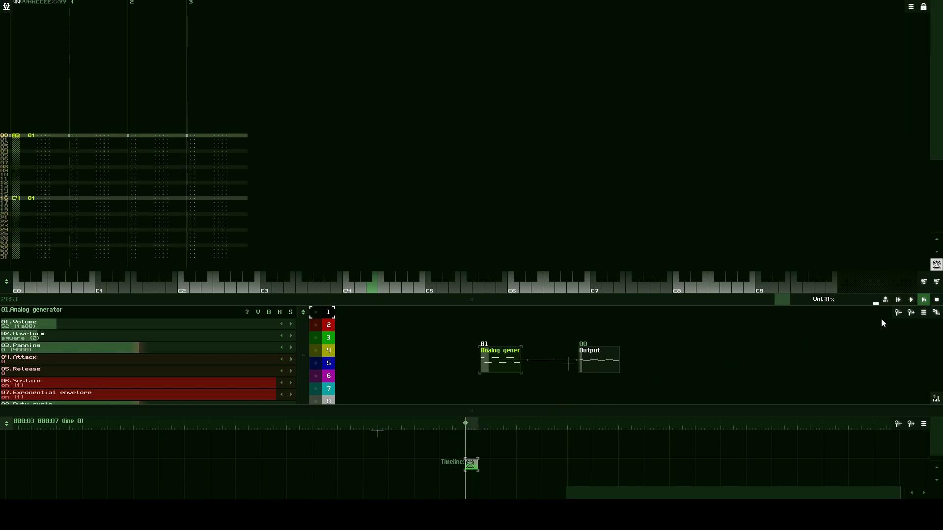
pyautogui.press('space')
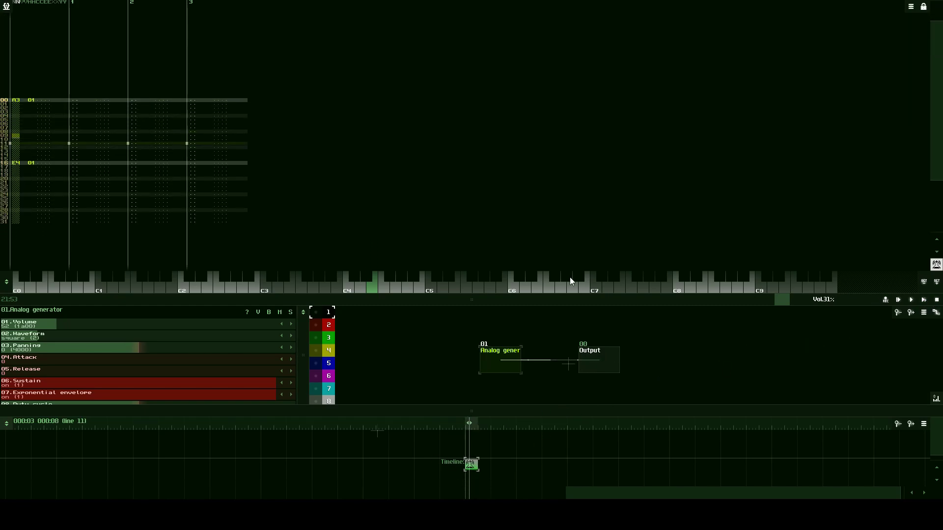
# Step: Examine the pattern's line and track layout, highlighting line 11 across all four tracks and the note lines 00 and 16
pyautogui.click(50, 140)
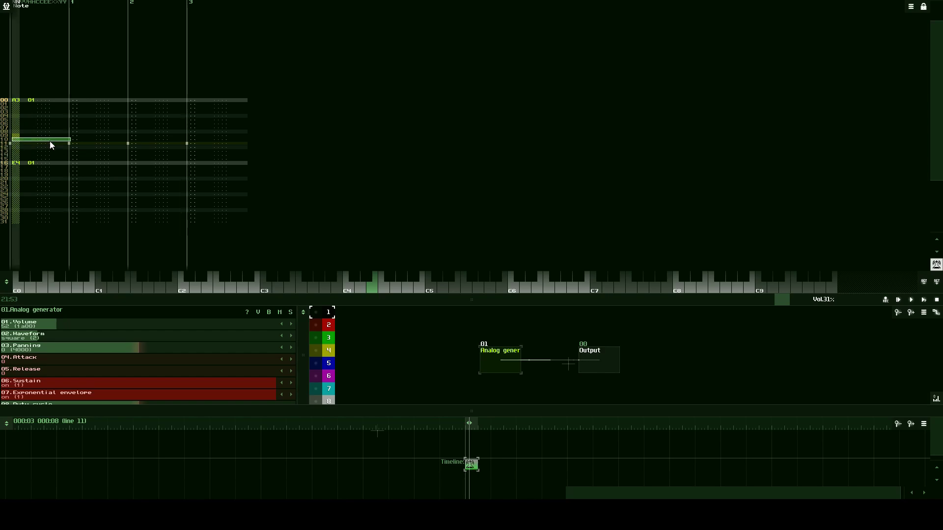
pyautogui.moveTo(49, 139); pyautogui.dragTo(214, 149)
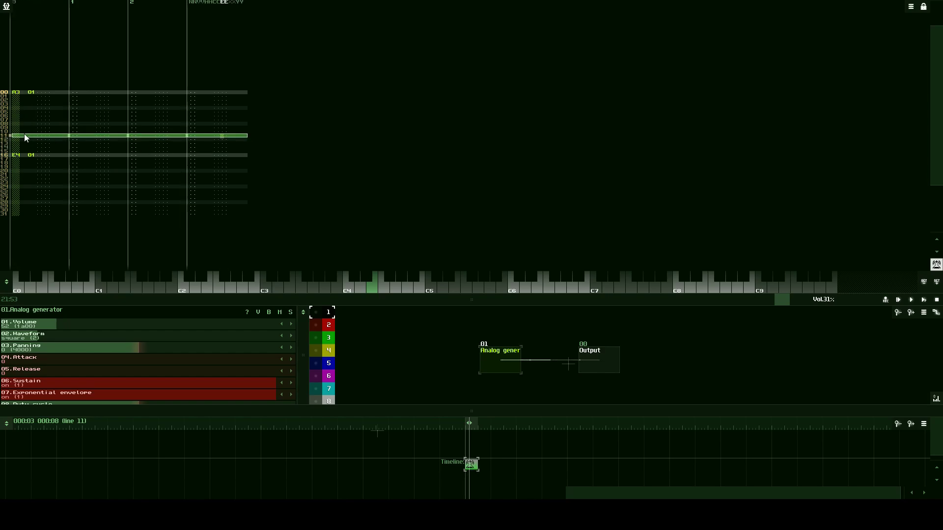
pyautogui.scroll(-4, 22, 135)
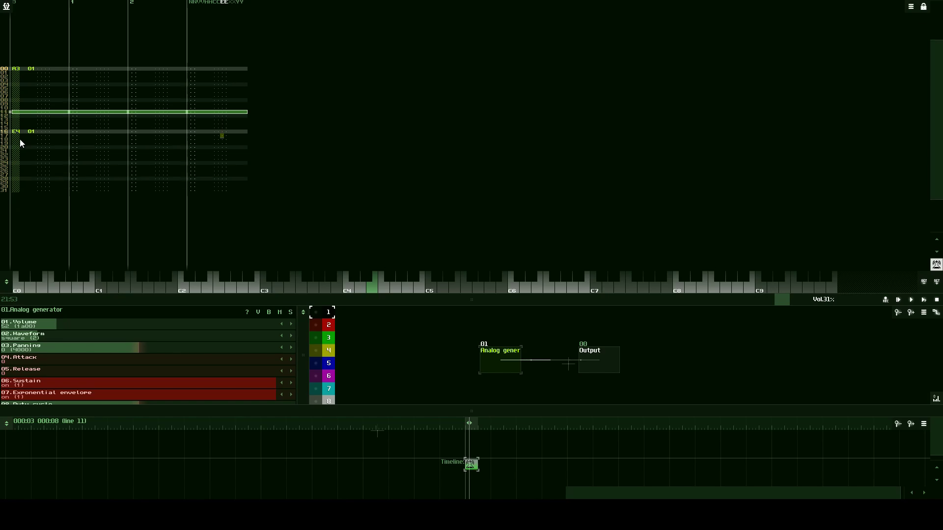
pyautogui.scroll(-3, 19, 142)
pyautogui.moveTo(14, 53); pyautogui.dragTo(25, 117)
pyautogui.click(26, 118)
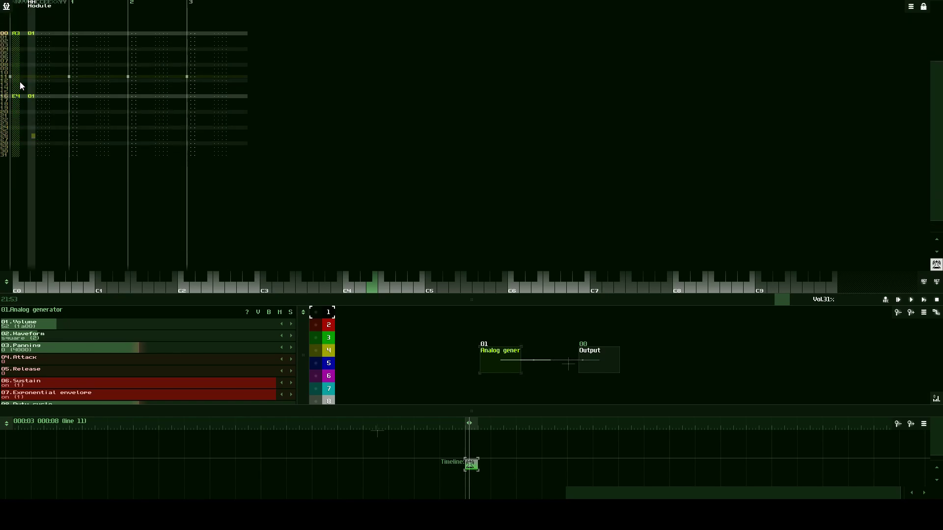
pyautogui.scroll(5, 21, 86)
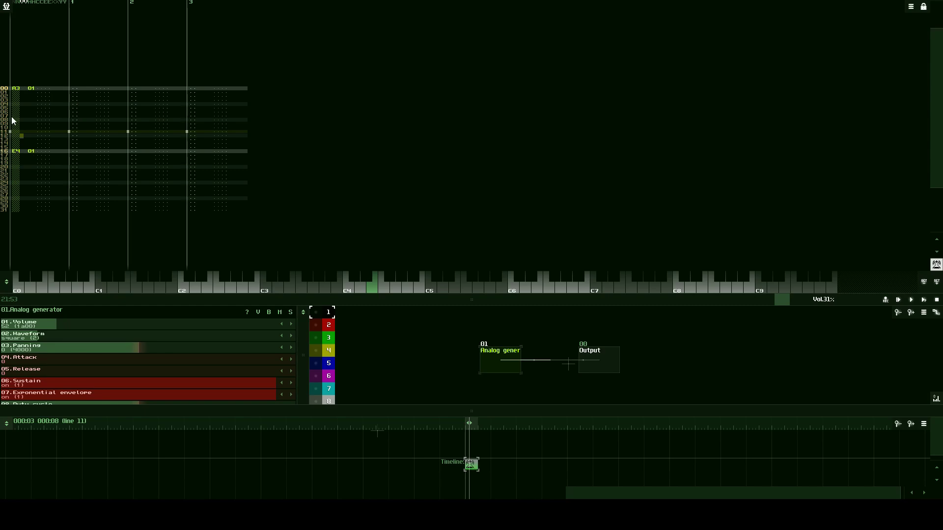
pyautogui.scroll(-1, 27, 142)
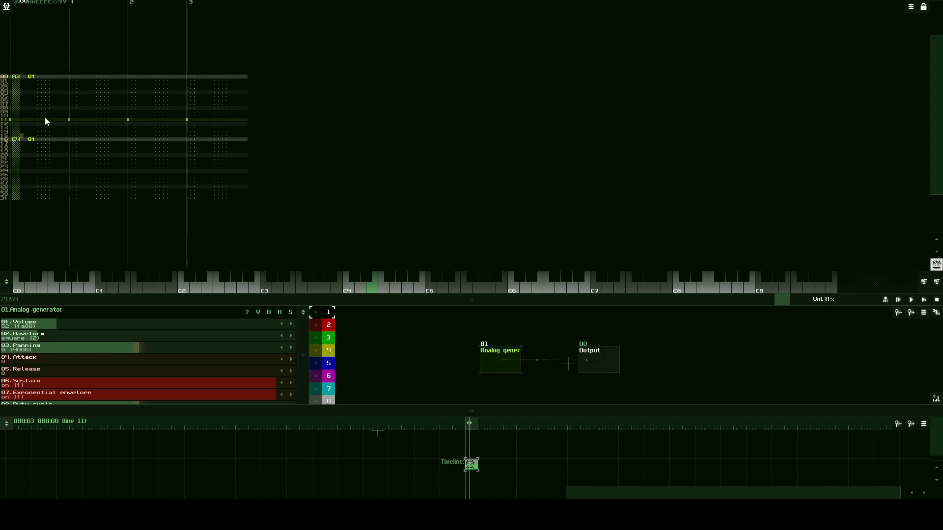
pyautogui.scroll(3, 57, 124)
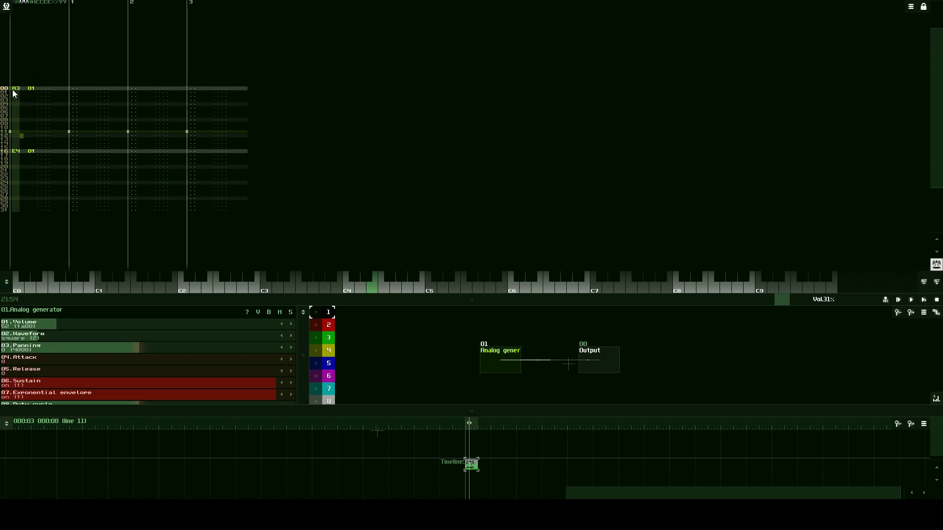
pyautogui.moveTo(16, 93); pyautogui.dragTo(43, 142)
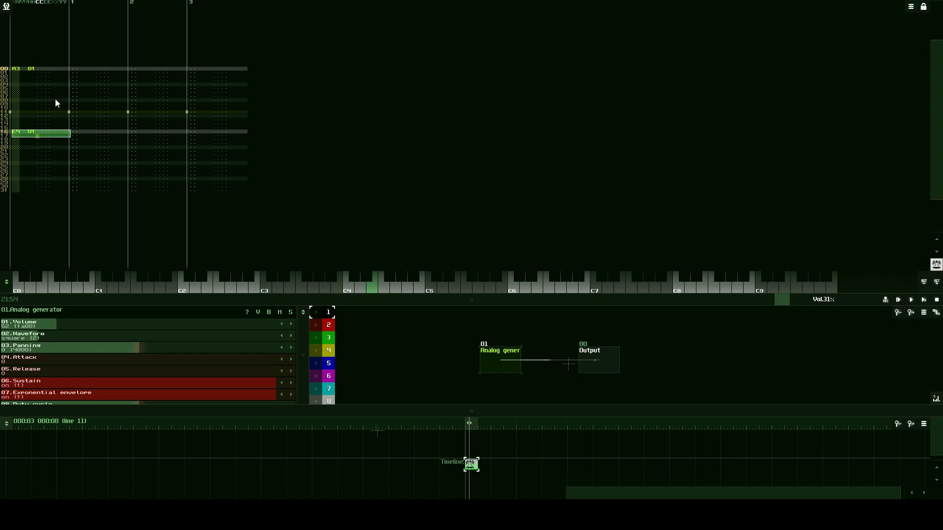
pyautogui.click(15, 70)
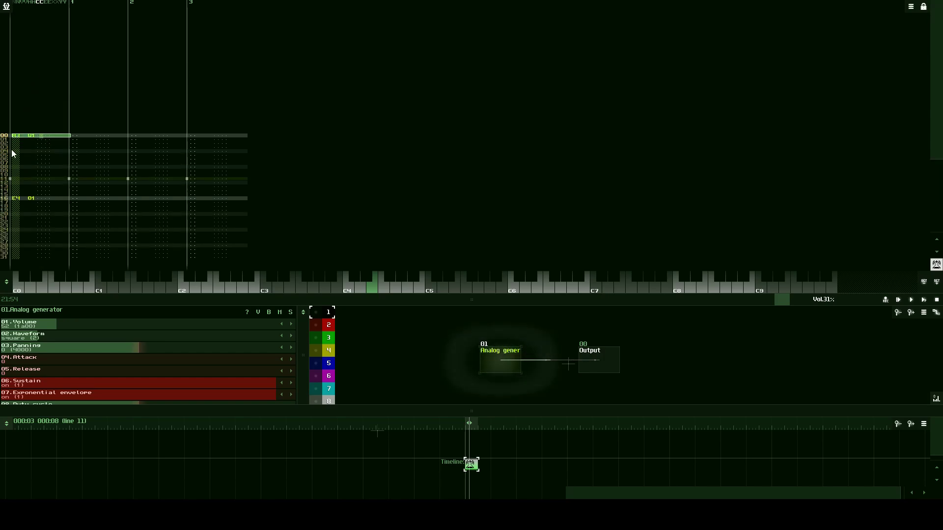
pyautogui.scroll(-4, 15, 156)
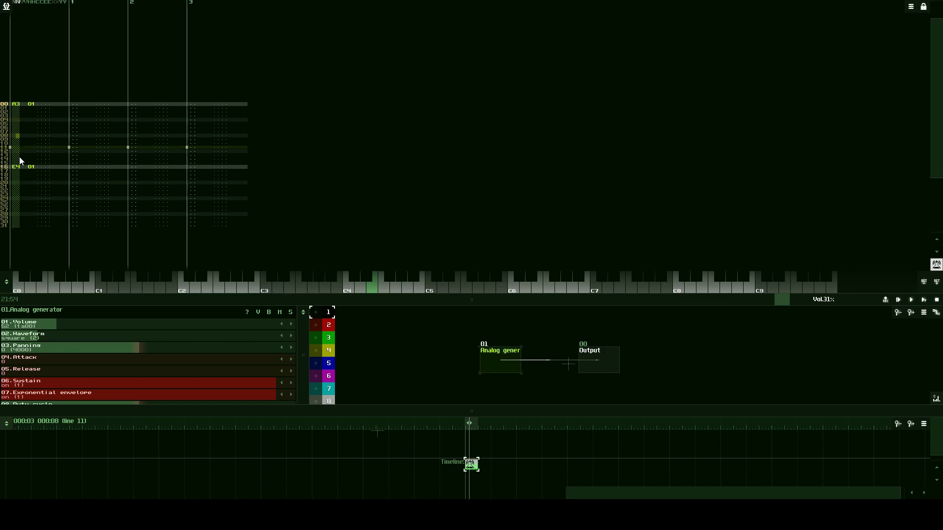
pyautogui.scroll(-3, 19, 154)
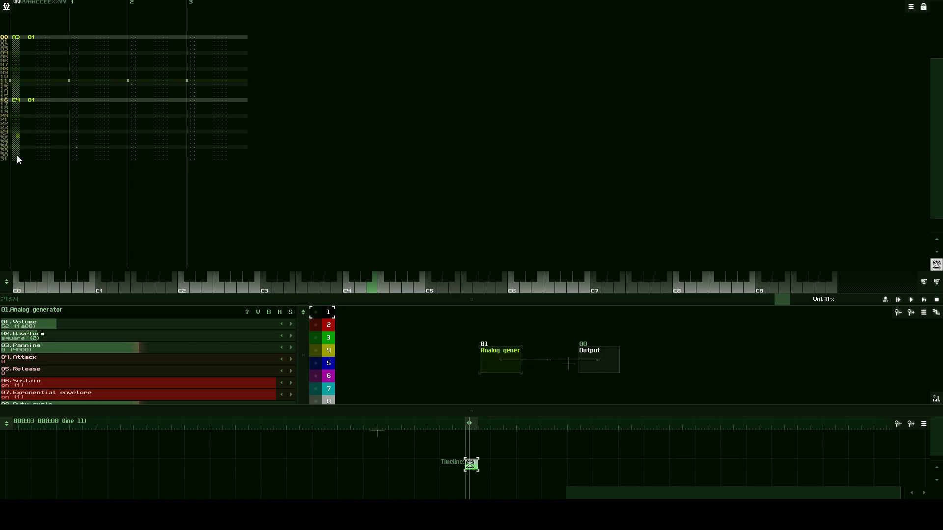
pyautogui.scroll(6, 914, 164)
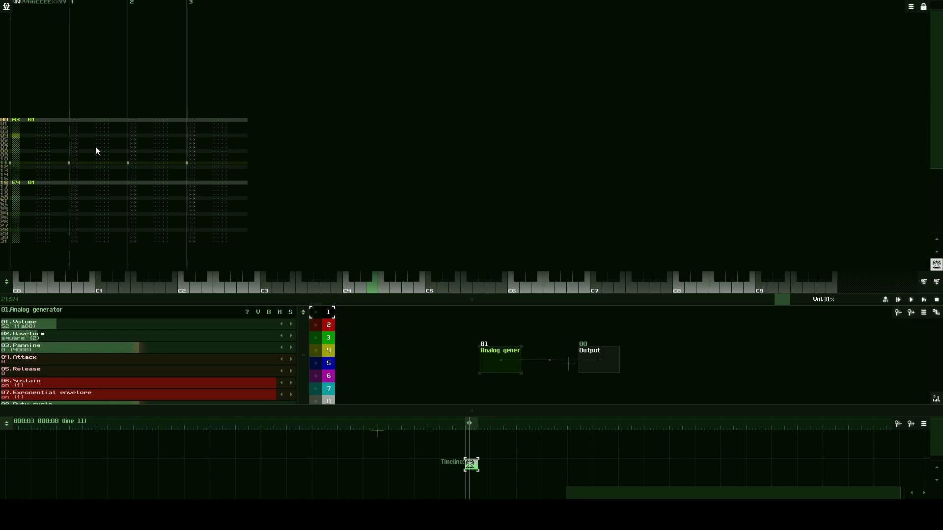
# Step: Unlock pattern editing and enter C4 on line 08 of the first track
pyautogui.click(95, 147)
pyautogui.scroll(-4, 130, 189)
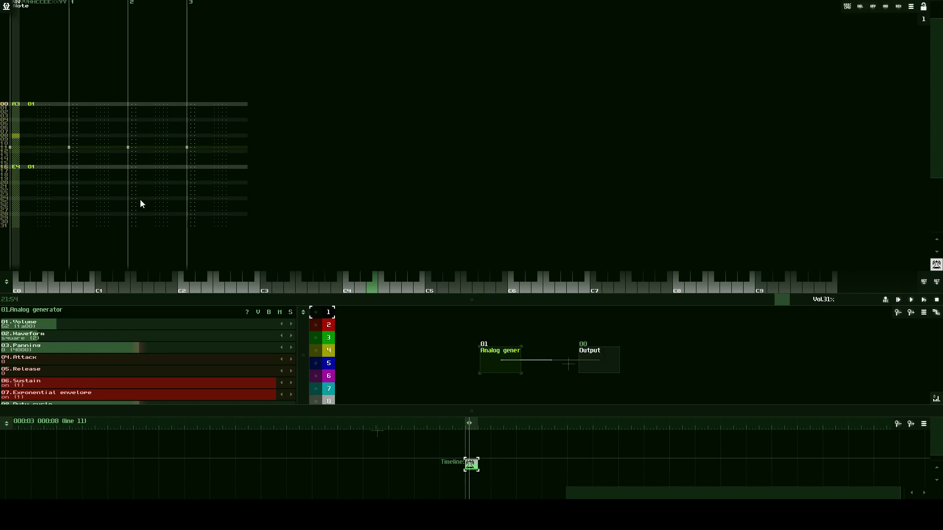
pyautogui.click(349, 288)
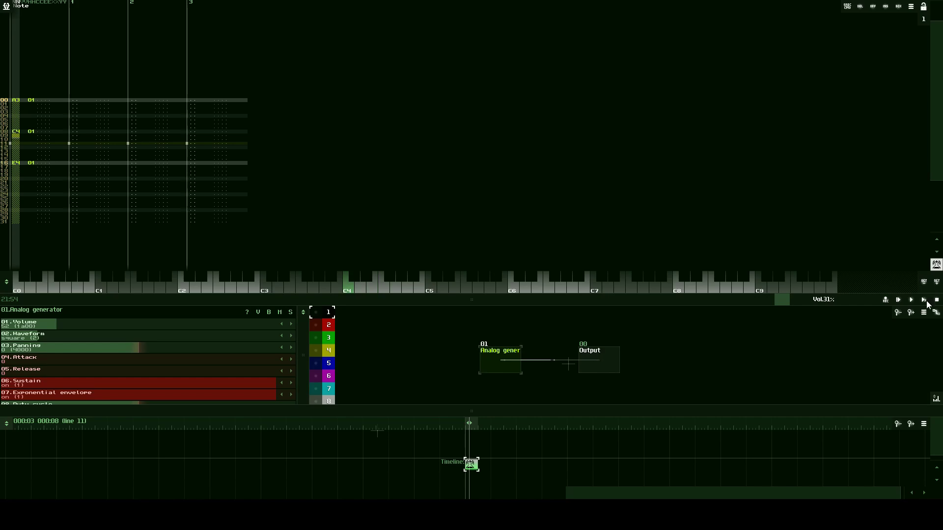
# Step: Highlight lines 00 to 15 of the first track and compare them with the second half of the pattern
pyautogui.scroll(-6, 416, 242)
pyautogui.scroll(-10, 328, 240)
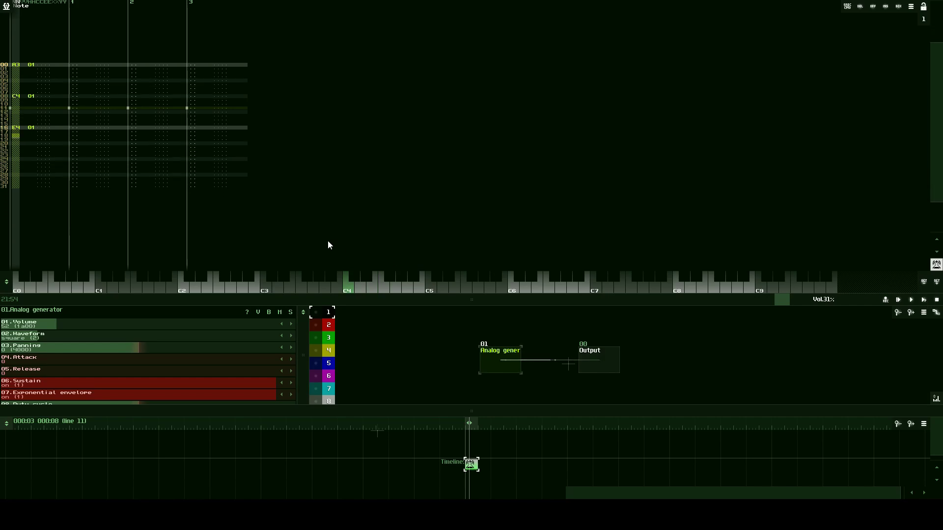
pyautogui.scroll(-3, 194, 236)
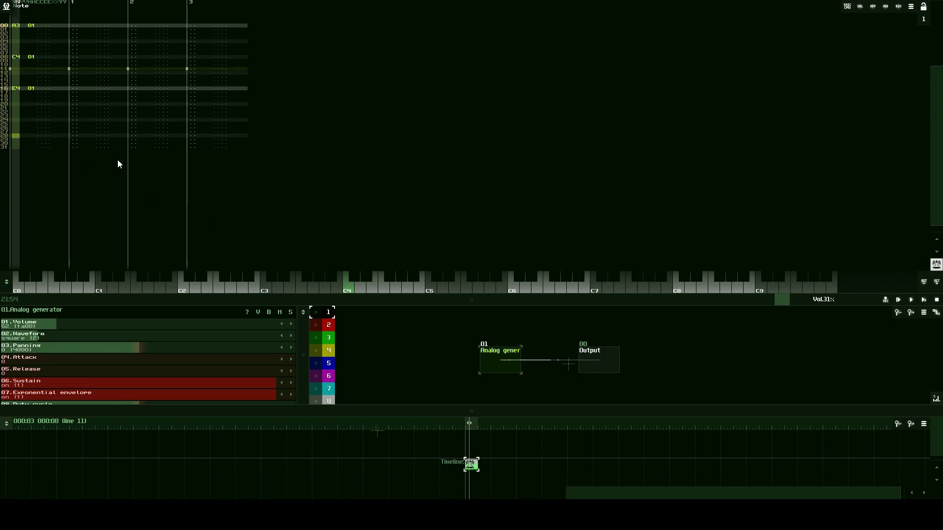
pyautogui.moveTo(12, 91); pyautogui.dragTo(54, 72)
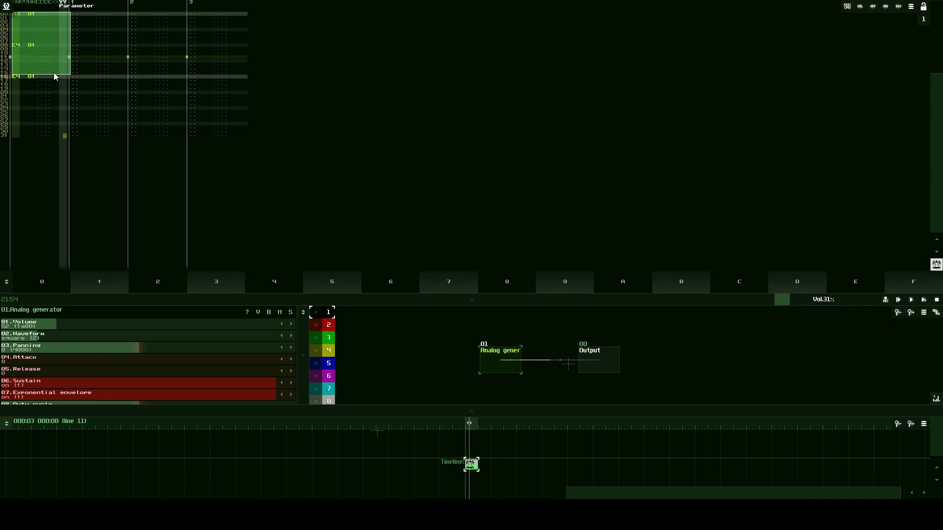
pyautogui.moveTo(16, 140); pyautogui.dragTo(29, 203)
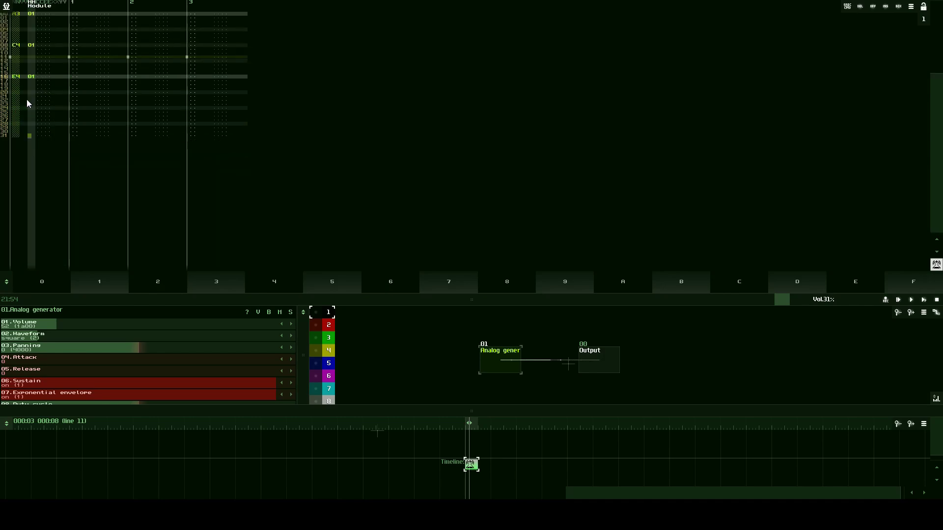
pyautogui.click(24, 133)
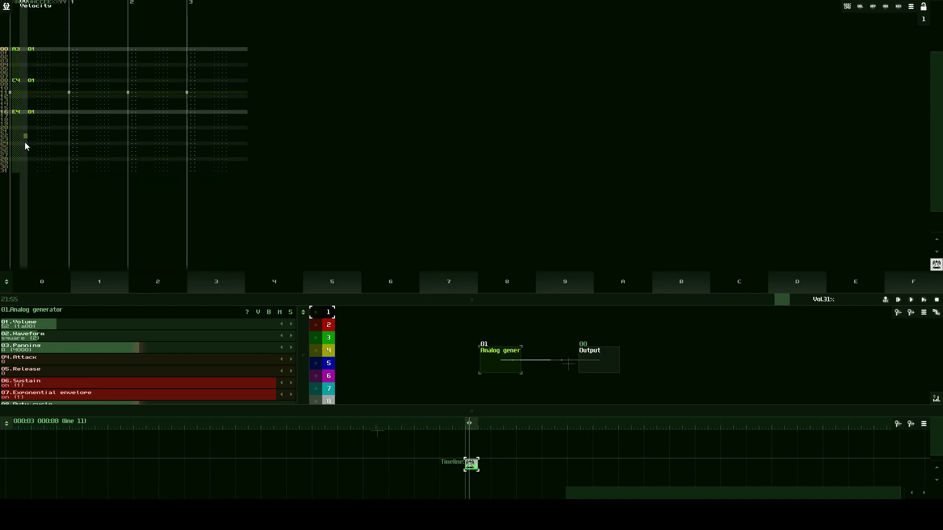
# Step: Enter G4 on line 28 of the first track and play the pattern
pyautogui.click(15, 122)
pyautogui.press('Down')
pyautogui.press('Down')
pyautogui.press('Down')
pyautogui.press('Down')
pyautogui.press('Down')
pyautogui.press('Down')
pyautogui.press('Down')
pyautogui.press('Down')
pyautogui.press('Down')
pyautogui.press('Down')
pyautogui.press('Down')
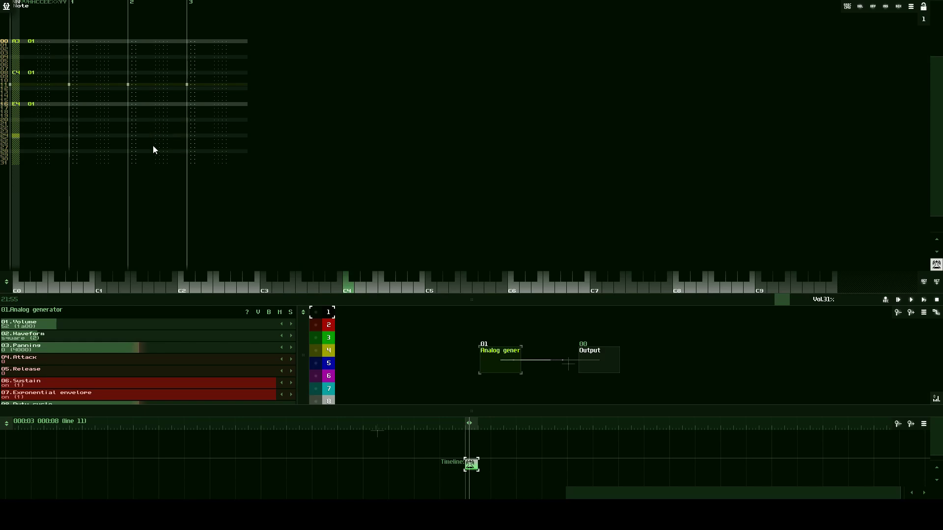
pyautogui.press('Up')
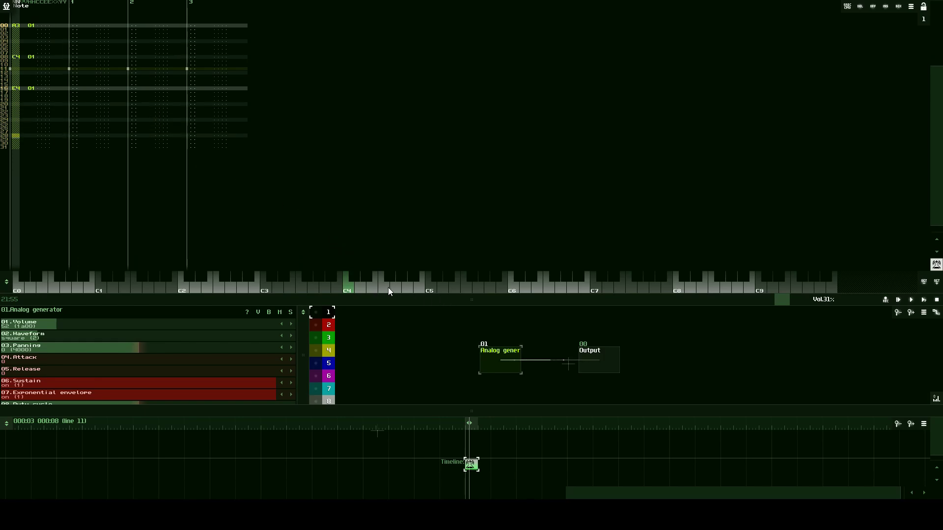
pyautogui.click(396, 288)
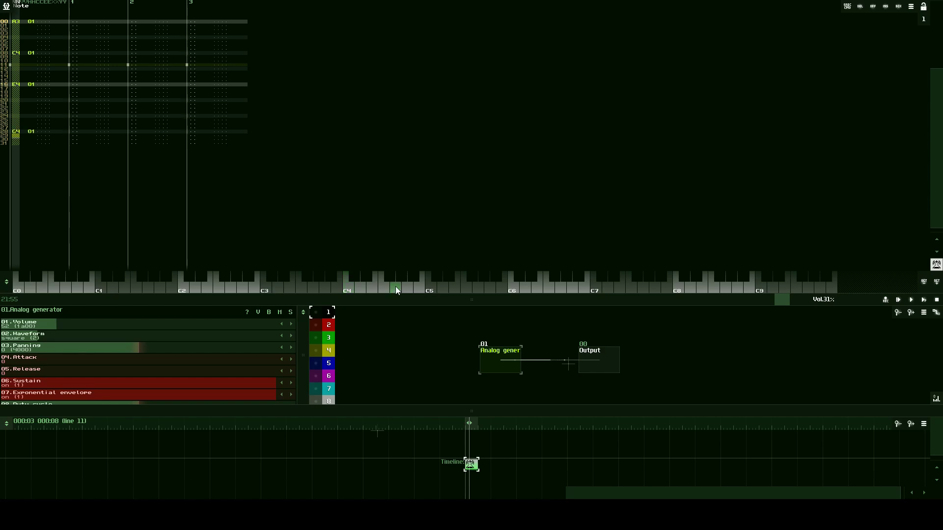
pyautogui.click(919, 300)
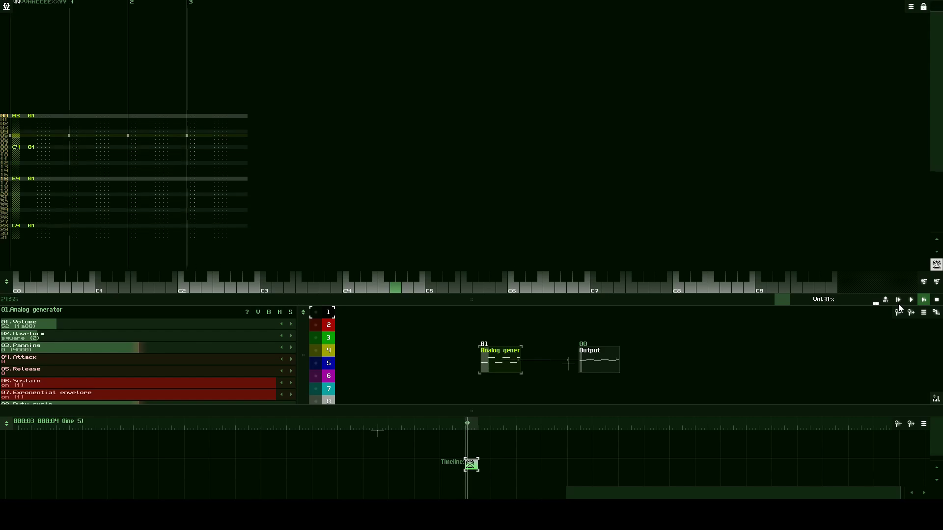
# Step: Stop playback, look over the note lines of the first track, and replay the pattern
pyautogui.click(936, 301)
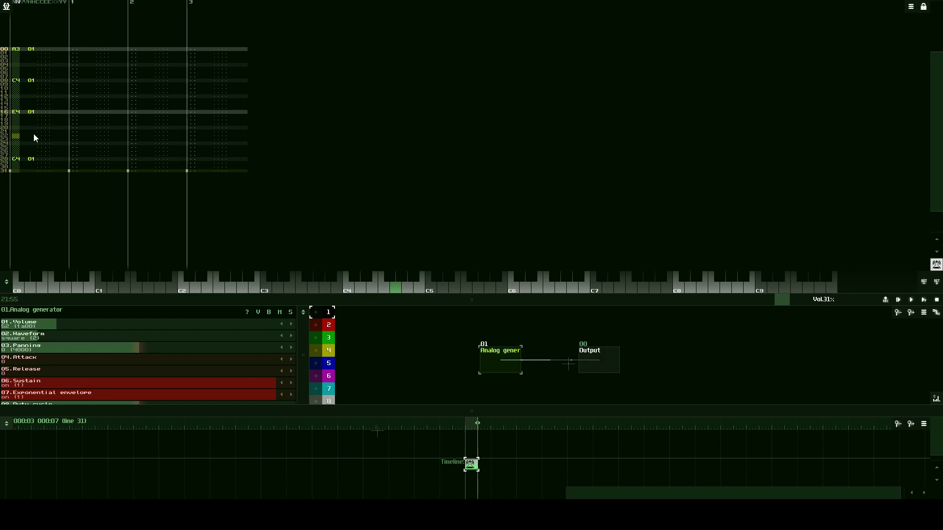
pyautogui.scroll(4, 35, 135)
pyautogui.scroll(-5, 35, 135)
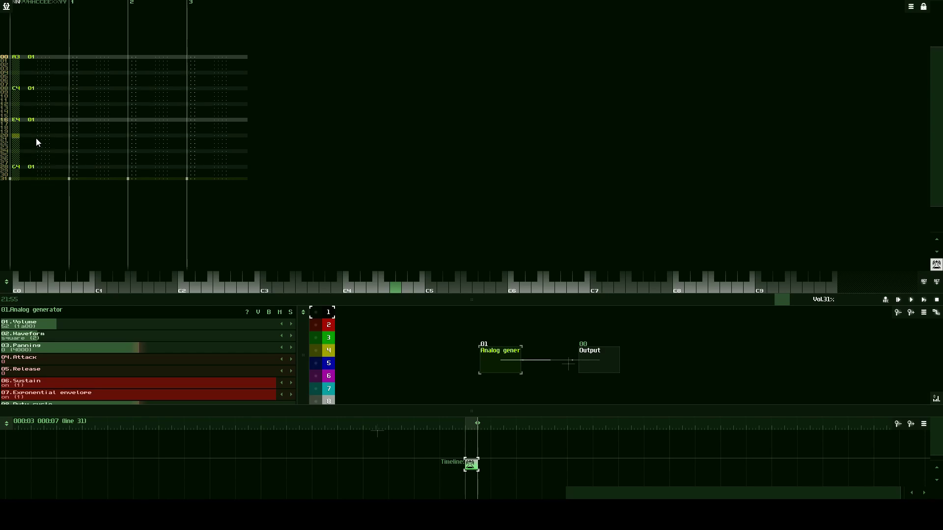
pyautogui.scroll(-2, 38, 140)
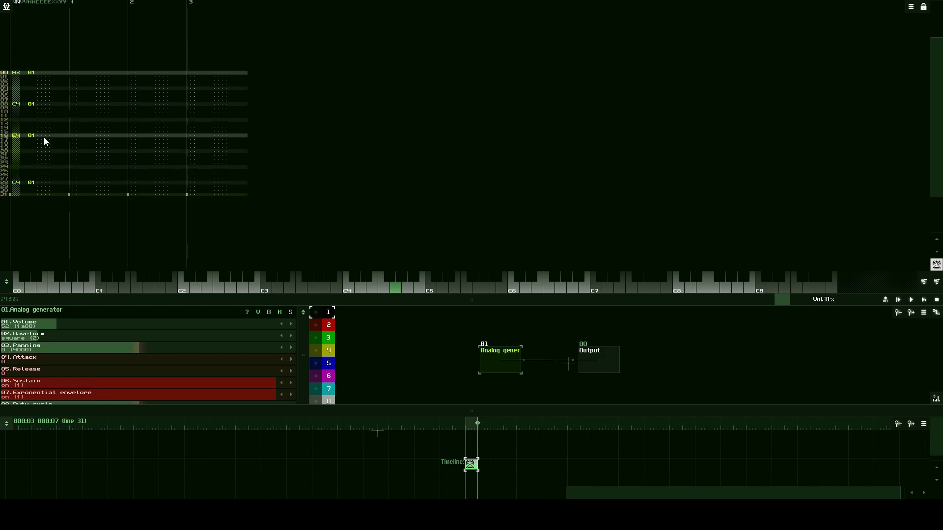
pyautogui.scroll(20, 39, 133)
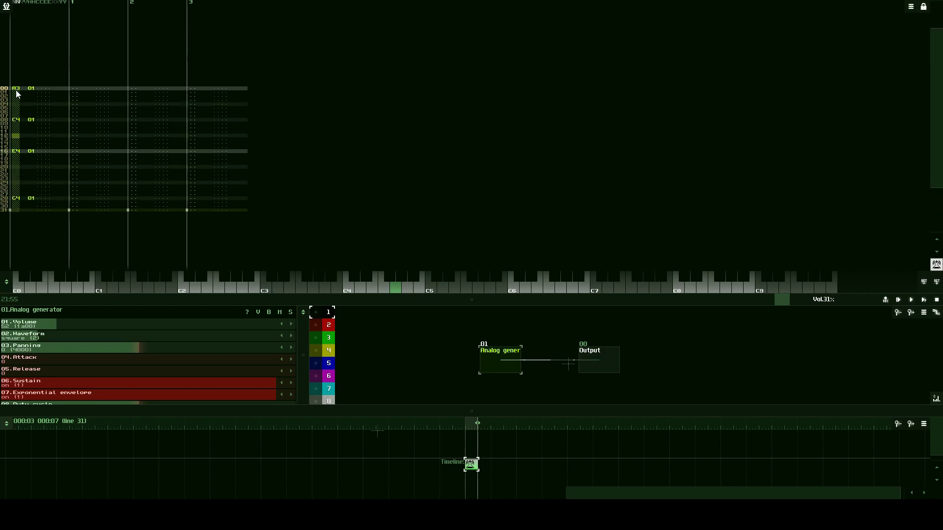
pyautogui.scroll(-18, 22, 164)
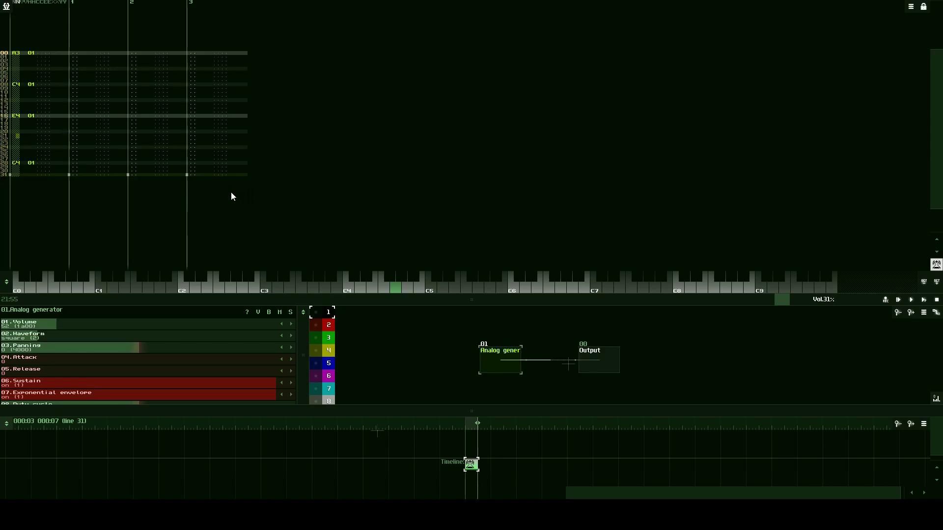
pyautogui.click(191, 180)
pyautogui.click(922, 300)
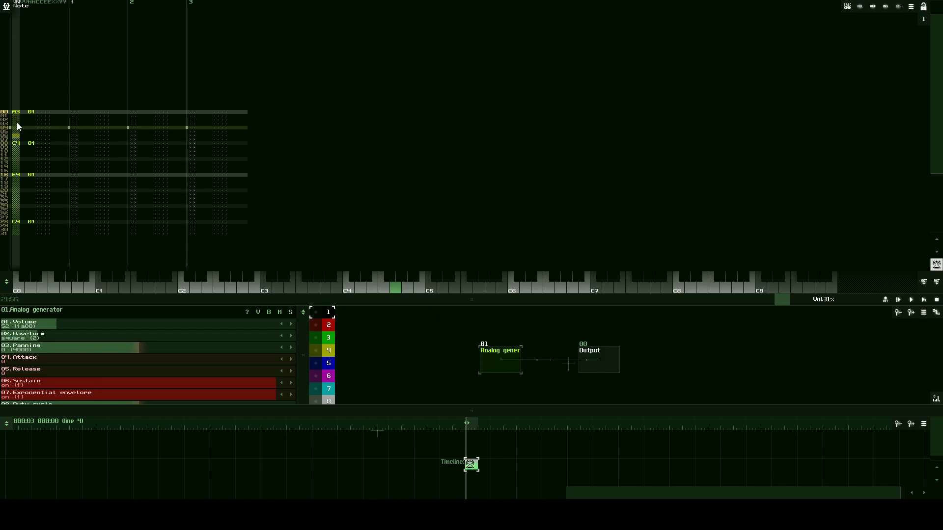
# Step: Enter a note-off on line 04 of the first track, between the notes on lines 00 and 08
pyautogui.scroll(-2, 17, 146)
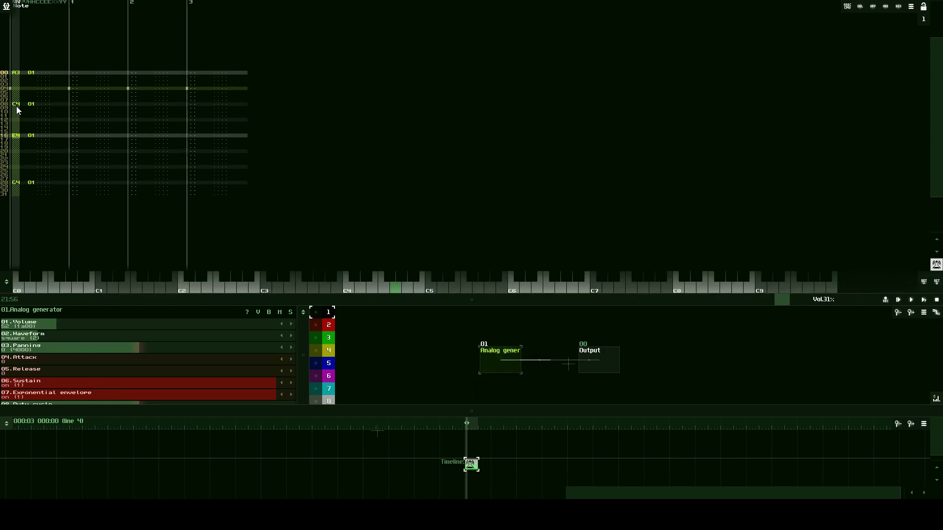
pyautogui.click(17, 106)
pyautogui.click(16, 167)
pyautogui.scroll(-2, 55, 176)
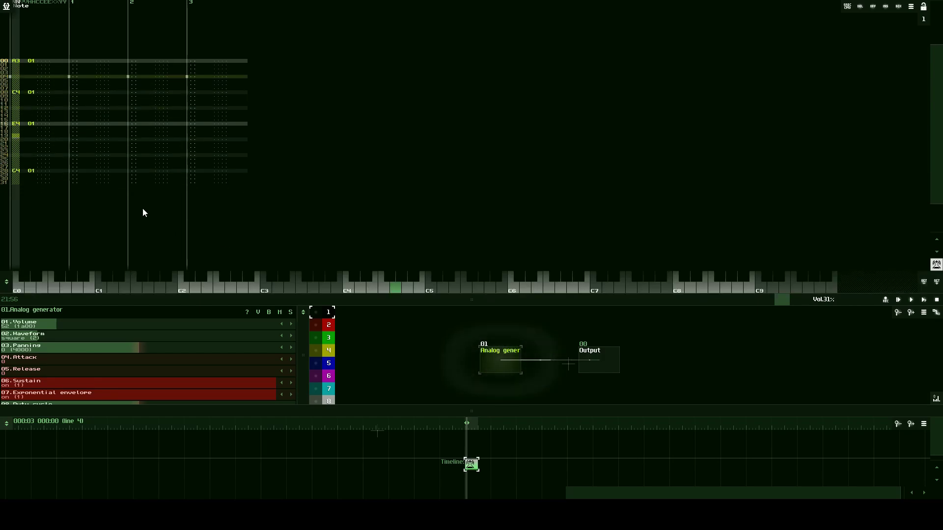
pyautogui.scroll(3, 134, 189)
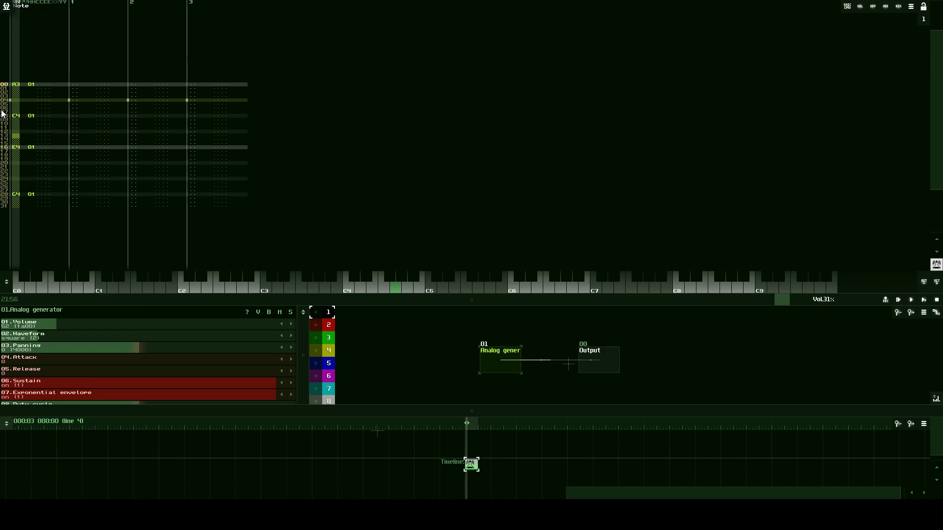
pyautogui.scroll(1, 28, 116)
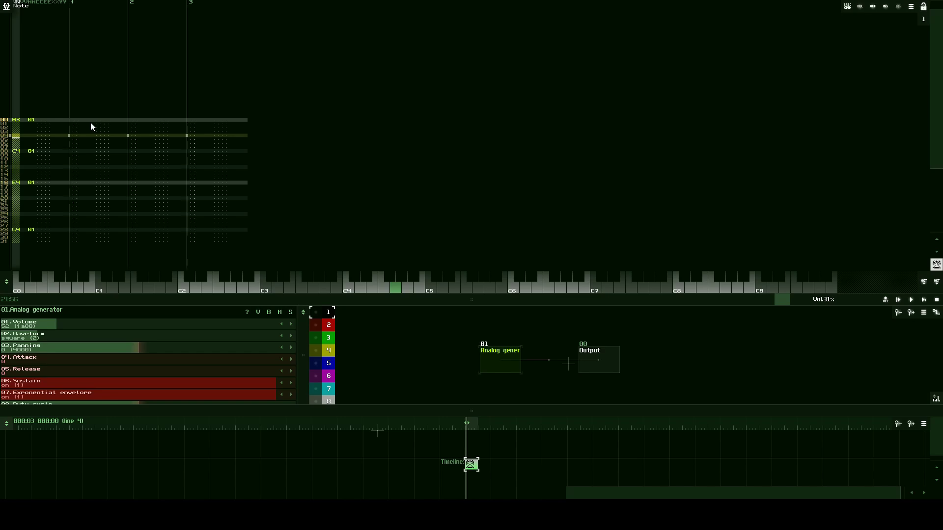
pyautogui.click(28, 130)
pyautogui.scroll(-1, 34, 133)
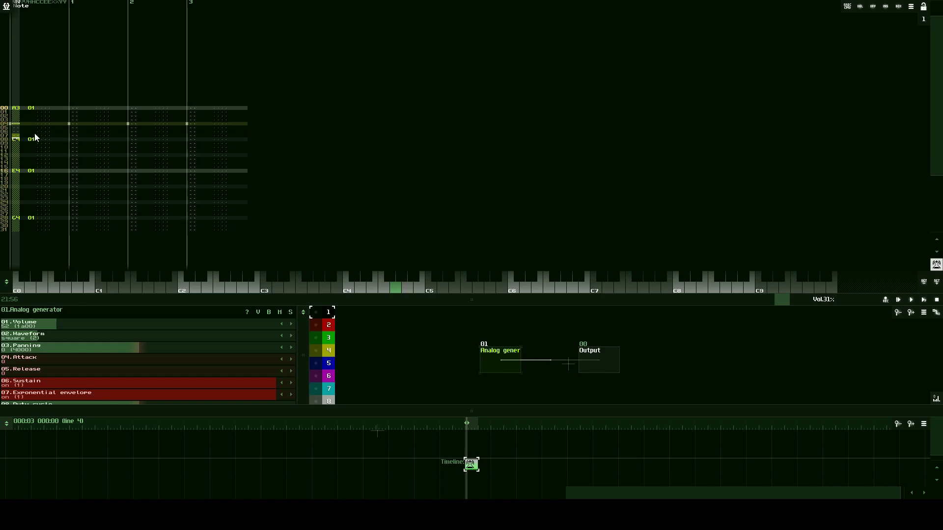
# Step: Enter a note-off on line 12 of the first track
pyautogui.moveTo(25, 126); pyautogui.dragTo(22, 125)
pyautogui.scroll(3, 30, 127)
pyautogui.click(33, 128)
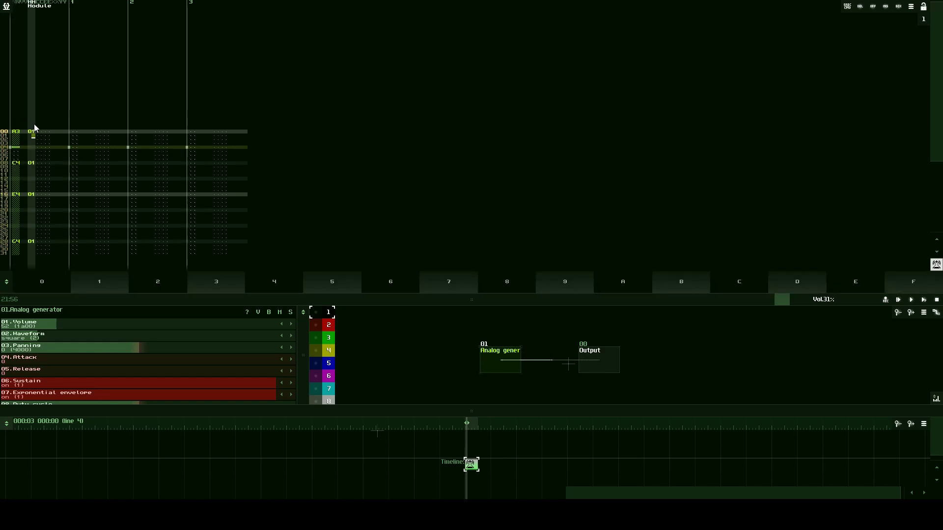
pyautogui.scroll(-2, 19, 155)
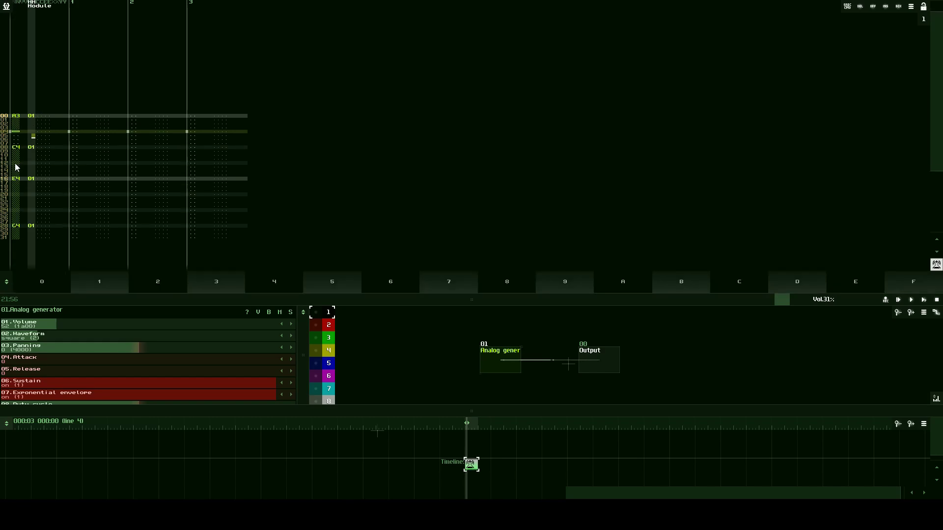
pyautogui.click(15, 164)
pyautogui.scroll(2, 199, 168)
pyautogui.scroll(-5, 165, 152)
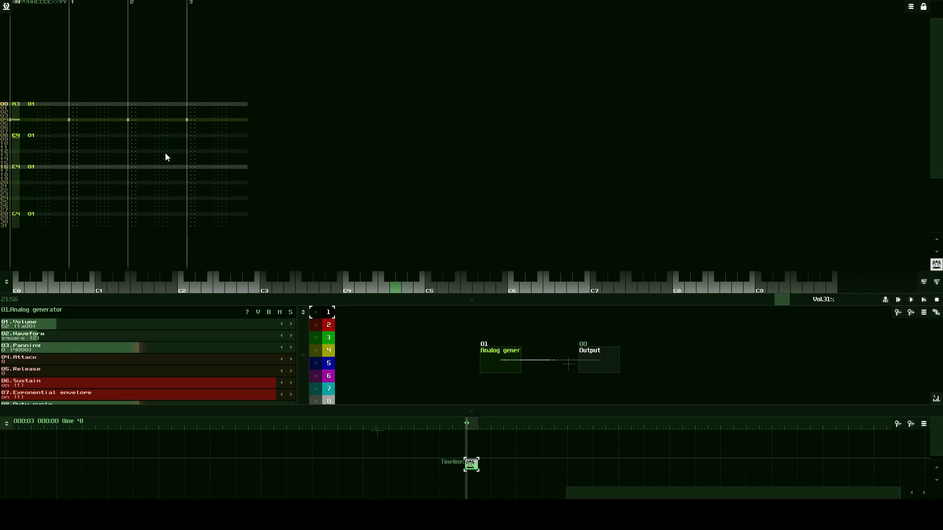
pyautogui.scroll(-1, 164, 158)
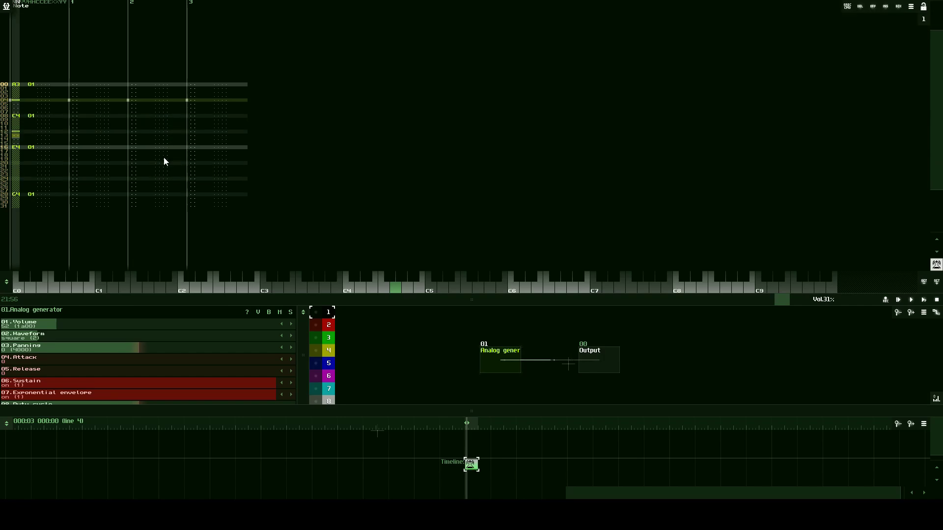
# Step: Enter note-offs on lines 24 and 30 of the first track, and play the pattern to hear the shortened notes
pyautogui.scroll(-11, 164, 157)
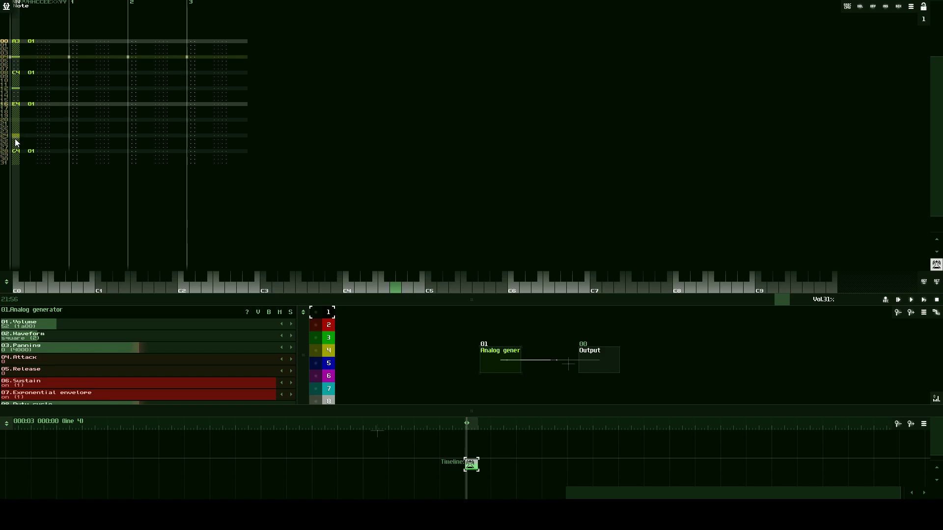
pyautogui.scroll(-1, 134, 172)
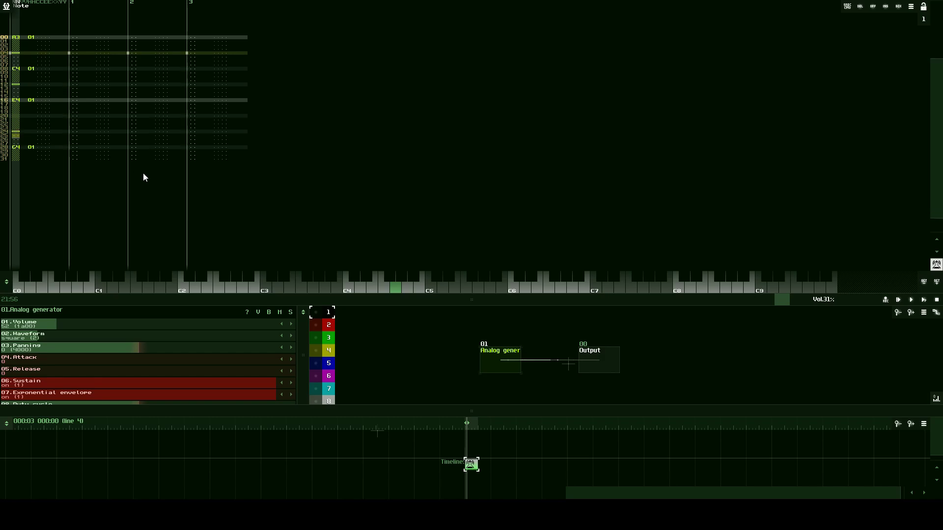
pyautogui.scroll(-5, 143, 173)
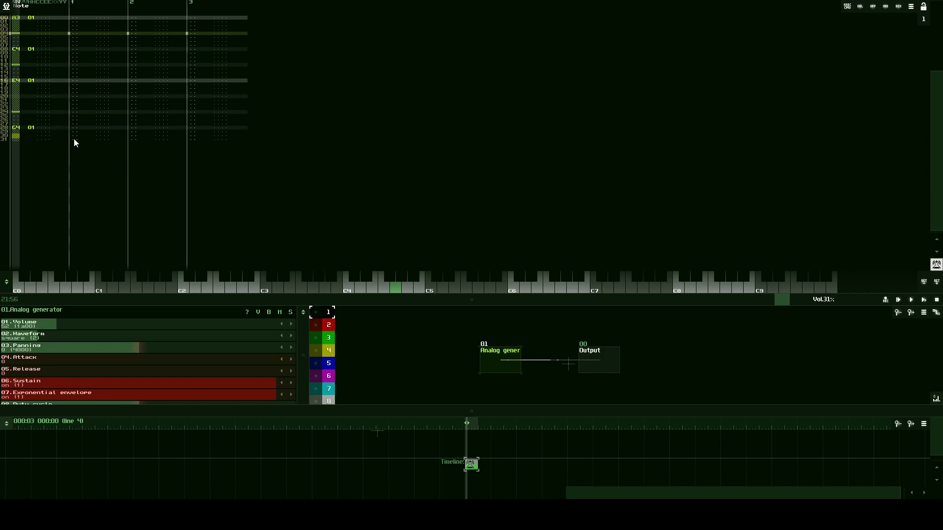
pyautogui.scroll(11, 74, 138)
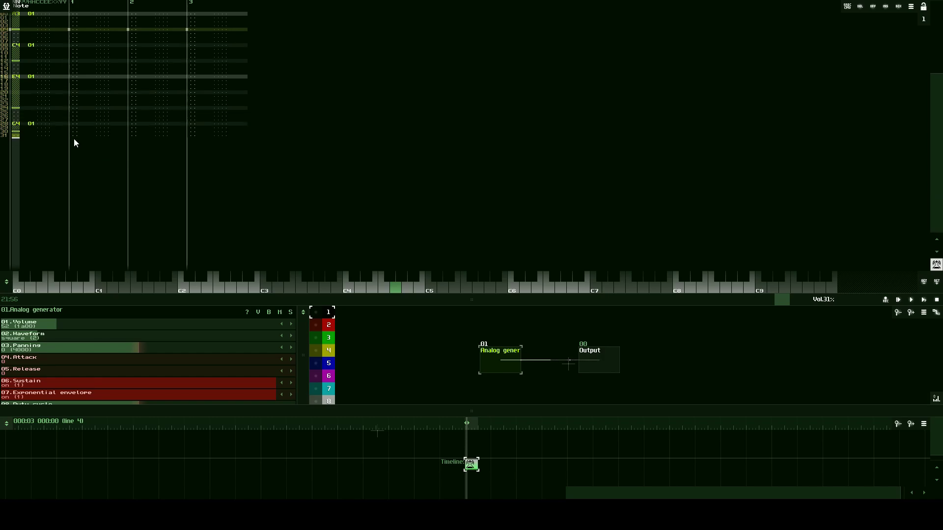
pyautogui.click(923, 300)
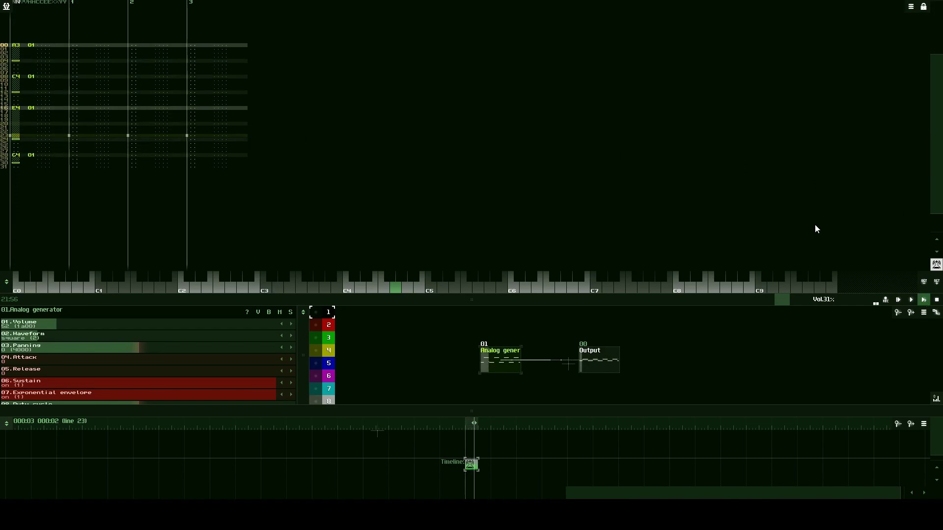
pyautogui.click(939, 307)
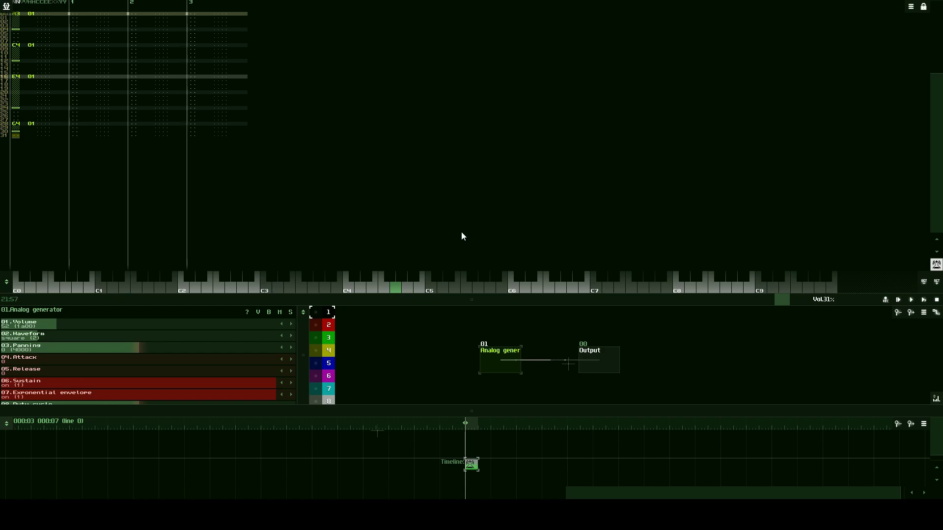
# Step: Enlarge the module area and save the project under the name "SunVox for Programme"
pyautogui.moveTo(471, 300); pyautogui.dragTo(471, 180)
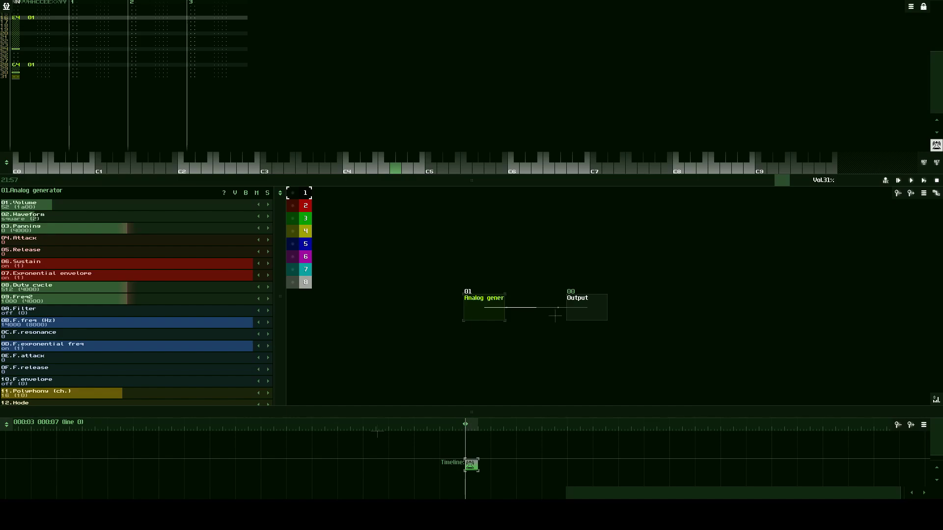
pyautogui.click(6, 7)
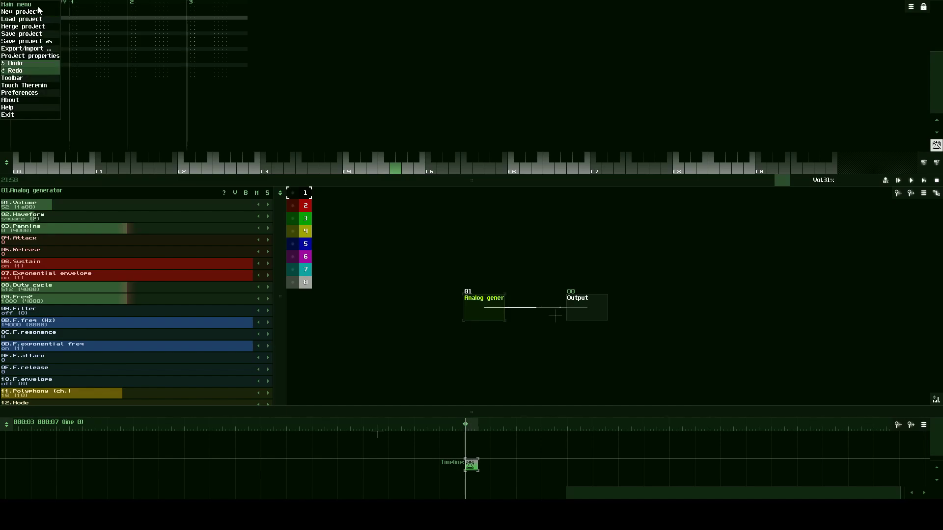
pyautogui.click(26, 37)
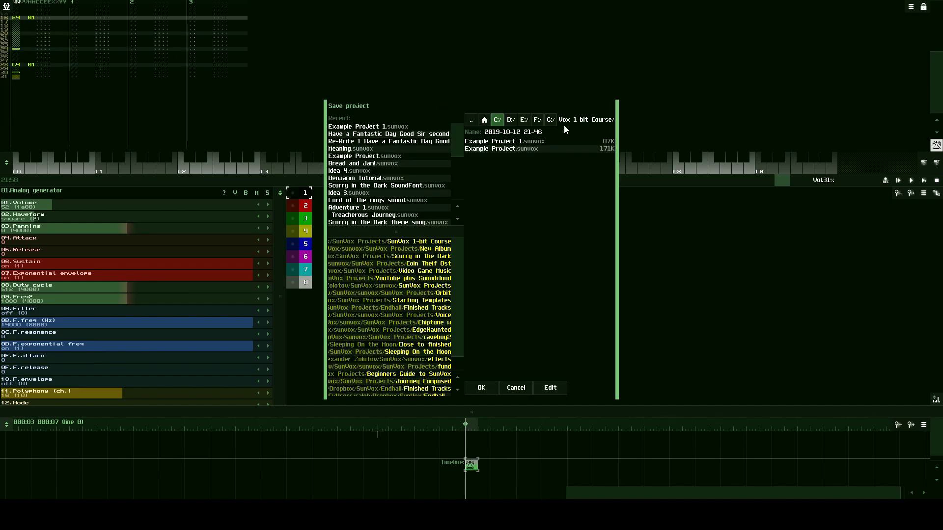
pyautogui.press('BackSpace')
pyautogui.press('BackSpace')
pyautogui.press('BackSpace')
pyautogui.press('BackSpace')
pyautogui.press('BackSpace')
pyautogui.press('BackSpace')
pyautogui.press('BackSpace')
pyautogui.press('BackSpace')
pyautogui.press('BackSpace')
pyautogui.press('BackSpace')
pyautogui.press('BackSpace')
pyautogui.press('BackSpace')
pyautogui.press('BackSpace')
pyautogui.press('BackSpace')
pyautogui.press('BackSpace')
pyautogui.press('BackSpace')
pyautogui.write('SunVox for Programme')
pyautogui.click(481, 388)
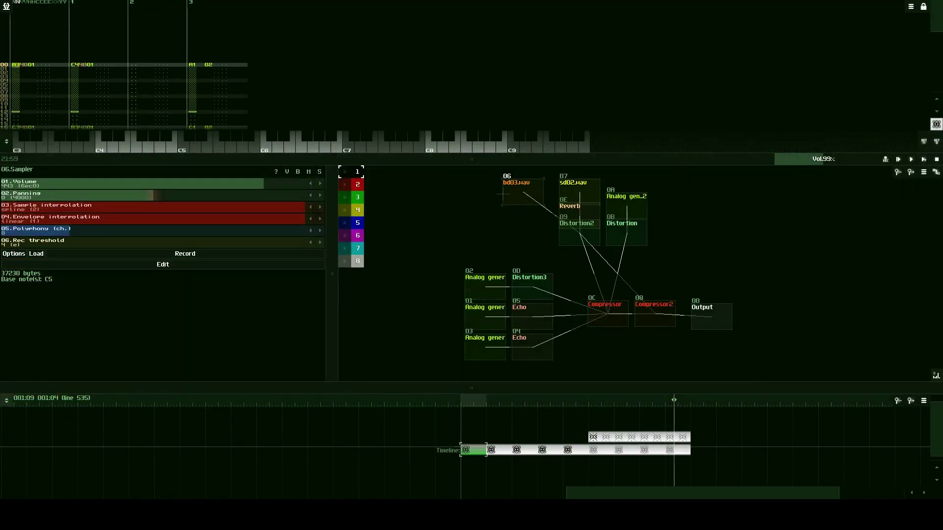
# Step: Play the larger example song from the beginning, examine its patterns and module network, and show the settings of Compressor 0C
pyautogui.click(897, 160)
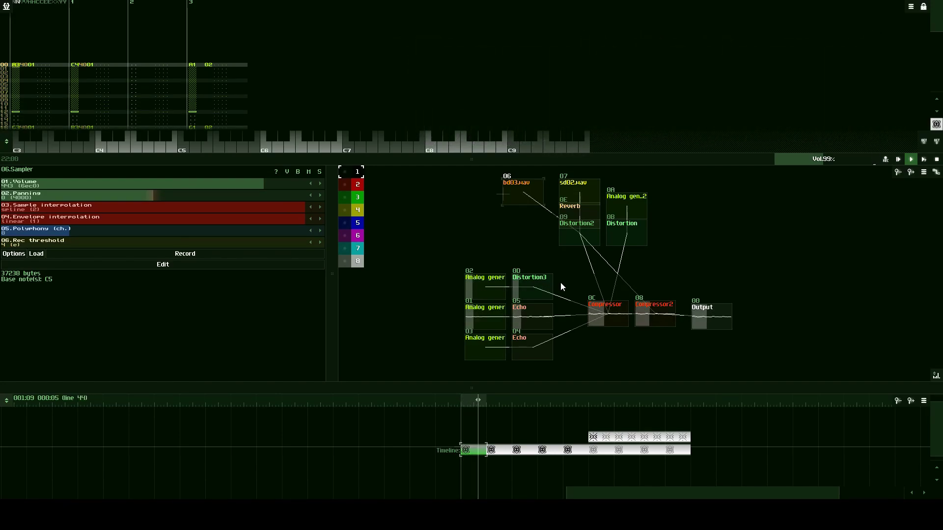
pyautogui.moveTo(397, 160); pyautogui.dragTo(430, 413)
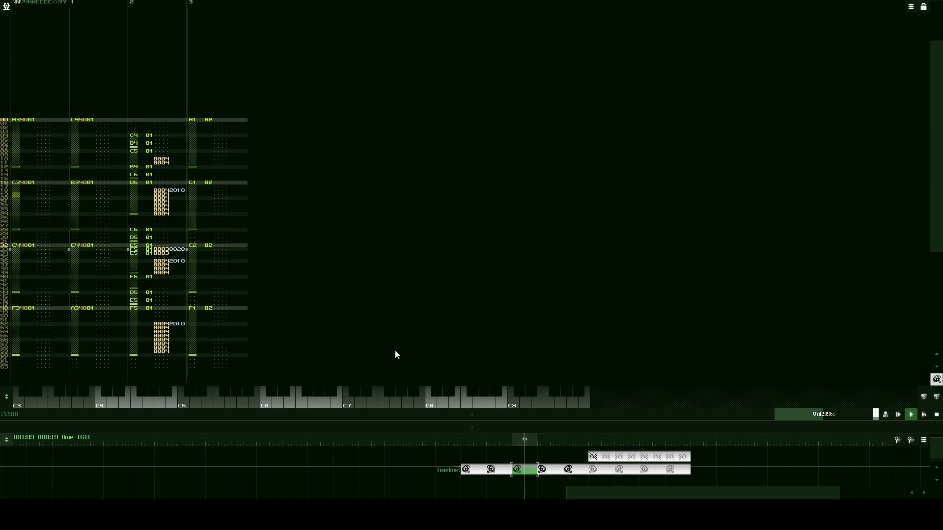
pyautogui.moveTo(494, 416); pyautogui.dragTo(398, 166)
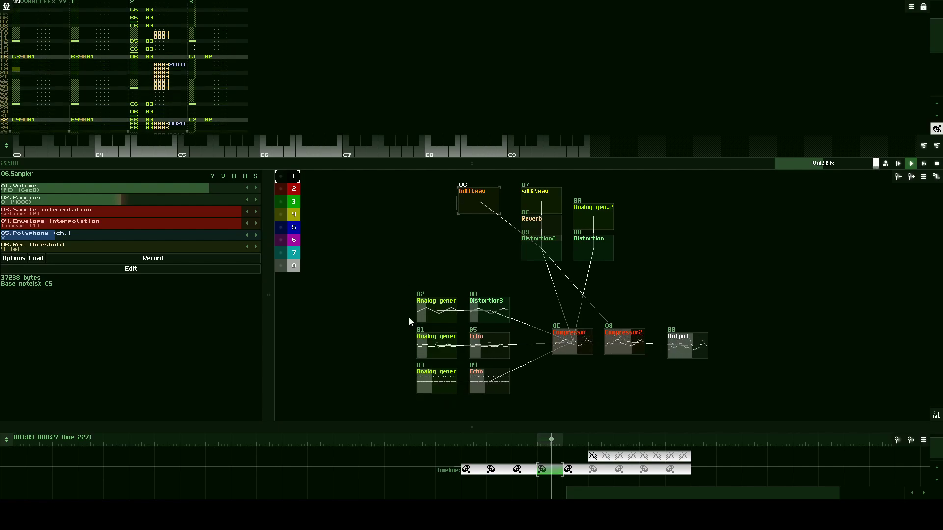
pyautogui.moveTo(358, 163); pyautogui.dragTo(371, 387)
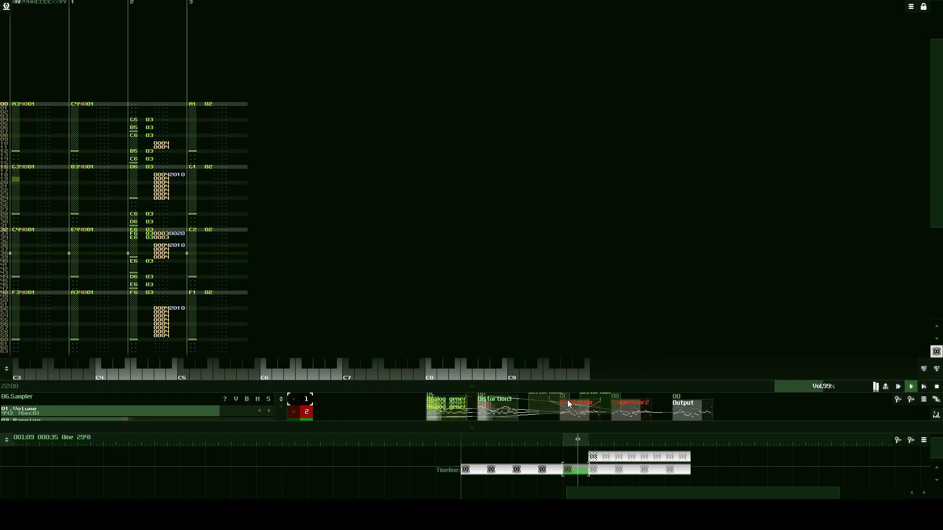
pyautogui.moveTo(579, 390); pyautogui.dragTo(562, 196)
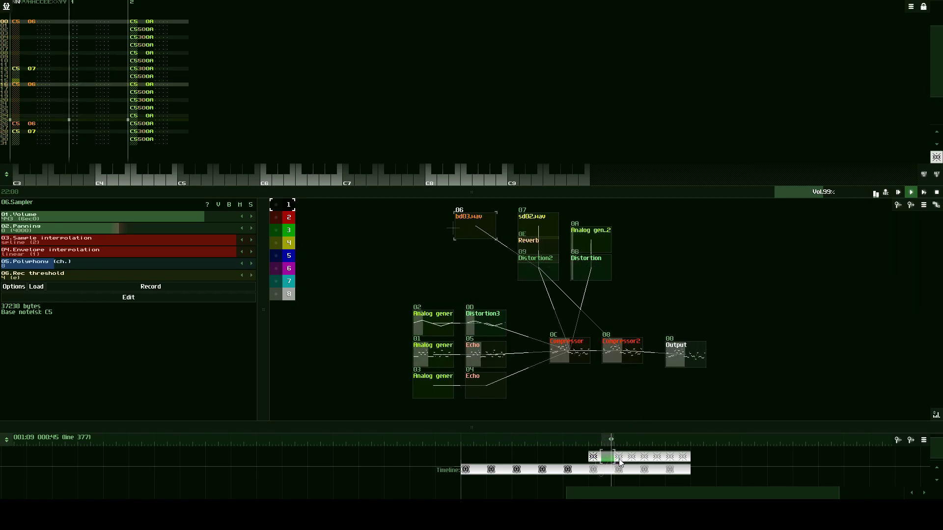
pyautogui.click(560, 353)
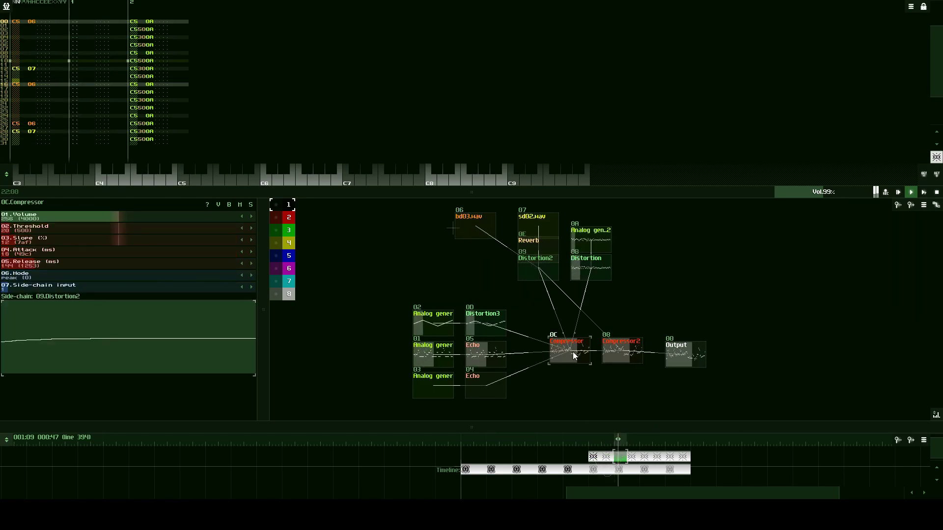